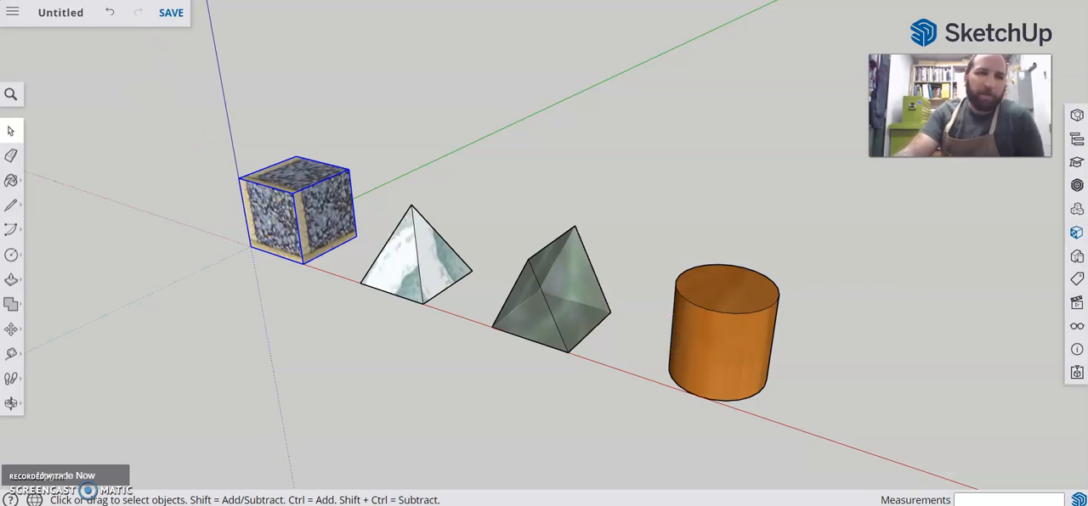
Start a new model without saving the changes to the current one
{"action": "left_click", "coordinate": [16, 11]}
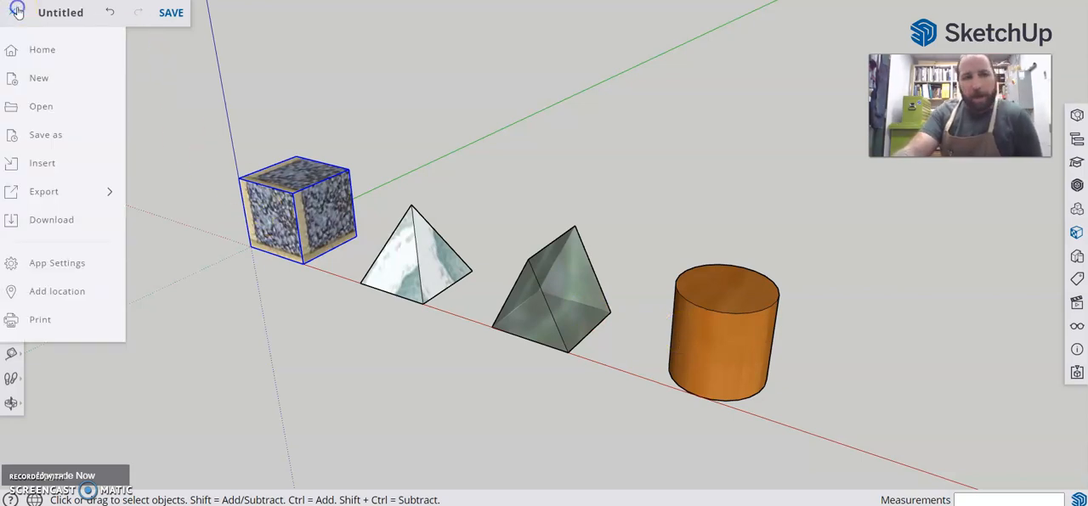
{"action": "left_click", "coordinate": [39, 77]}
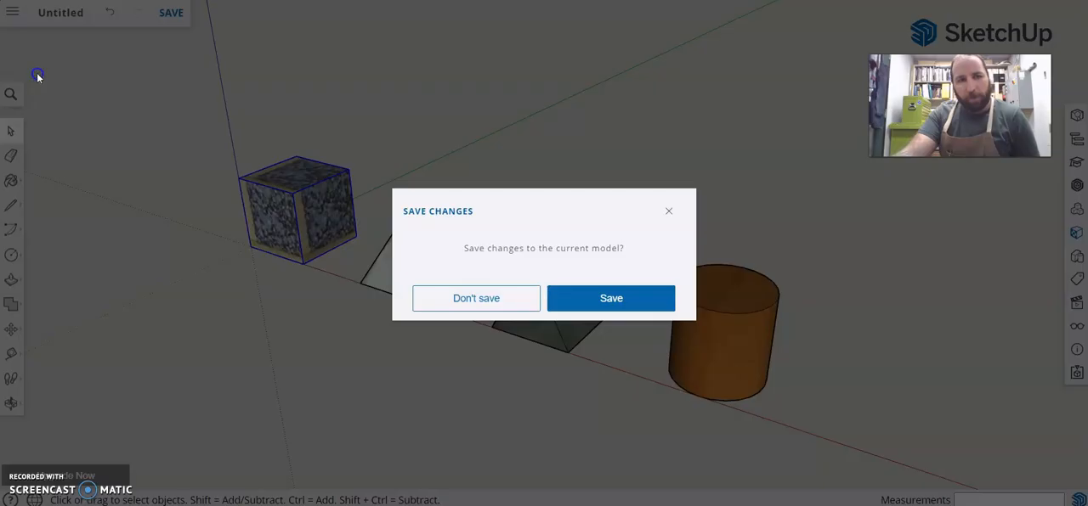
{"action": "left_click", "coordinate": [516, 304]}
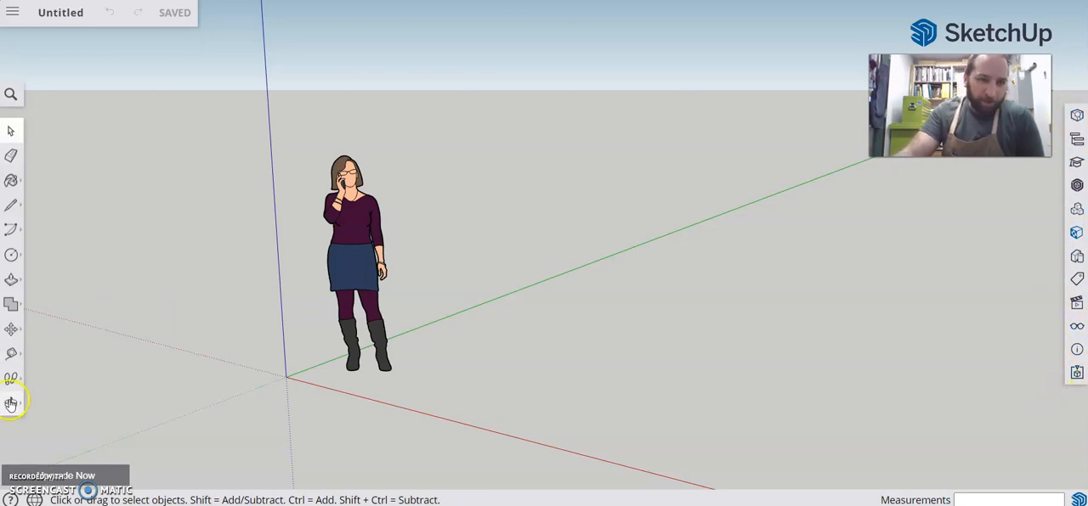
Delete the default scale figure of the woman from the new model
{"action": "left_click", "coordinate": [355, 228]}
{"action": "key", "text": "Delete"}
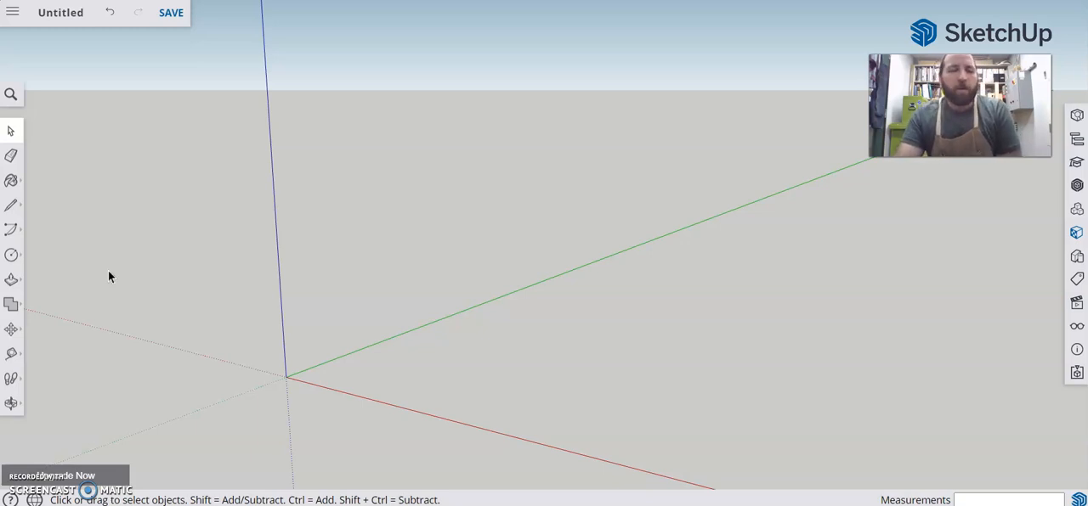
{"action": "left_click", "coordinate": [15, 132]}
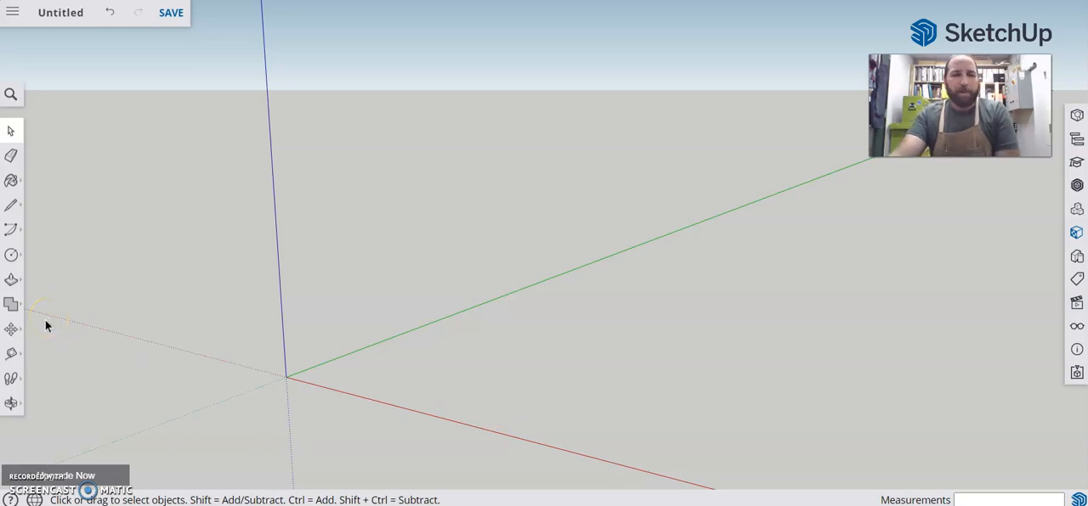
Draw a 2 by 2 inch square on the ground plane starting from the origin
{"action": "left_click", "coordinate": [11, 255]}
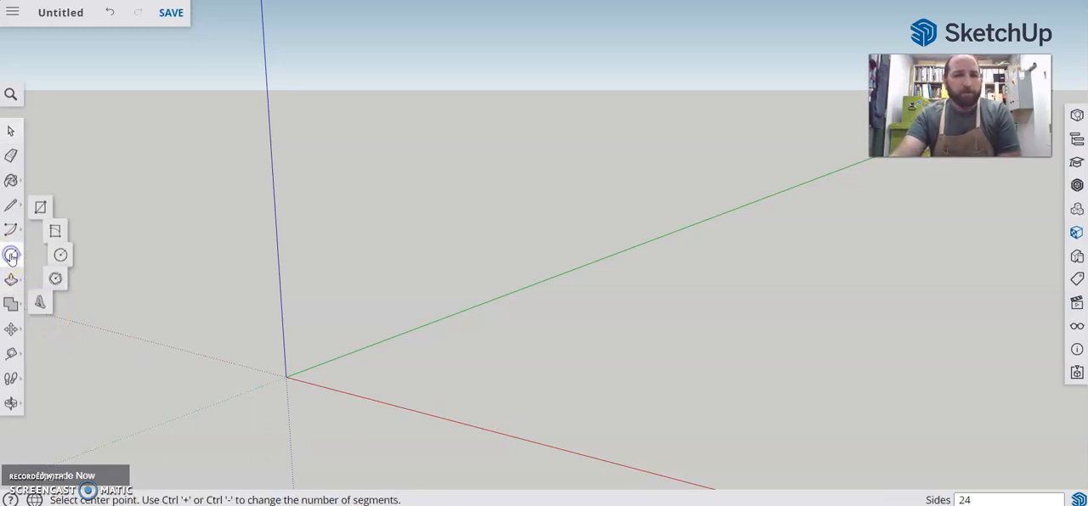
{"action": "left_click", "coordinate": [44, 205]}
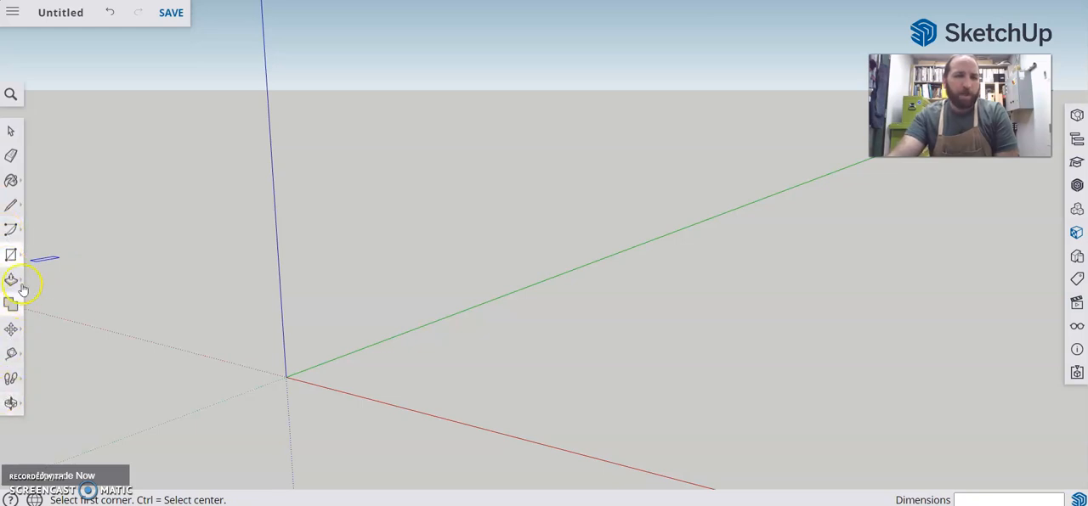
{"action": "left_click", "coordinate": [287, 376]}
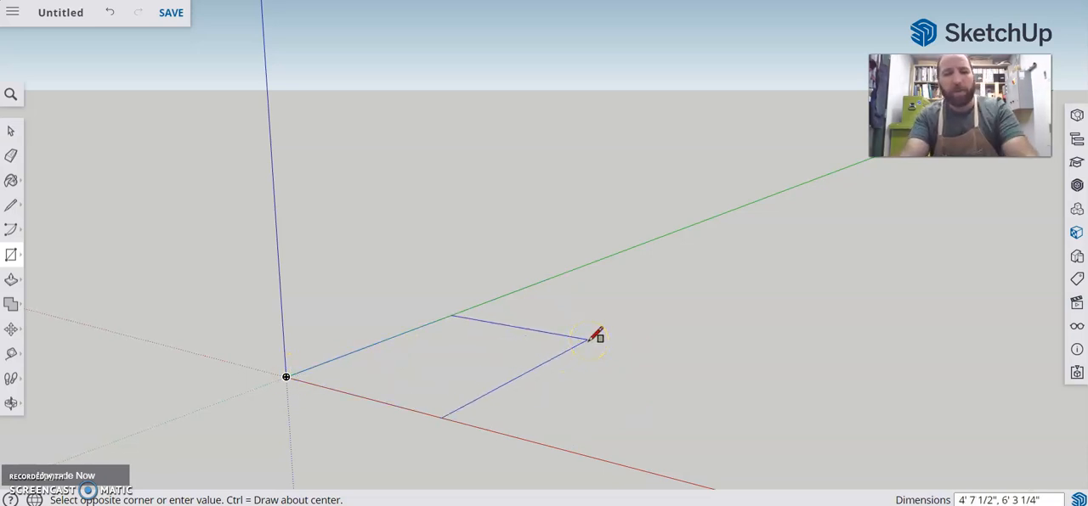
{"action": "type", "text": "2,2"}
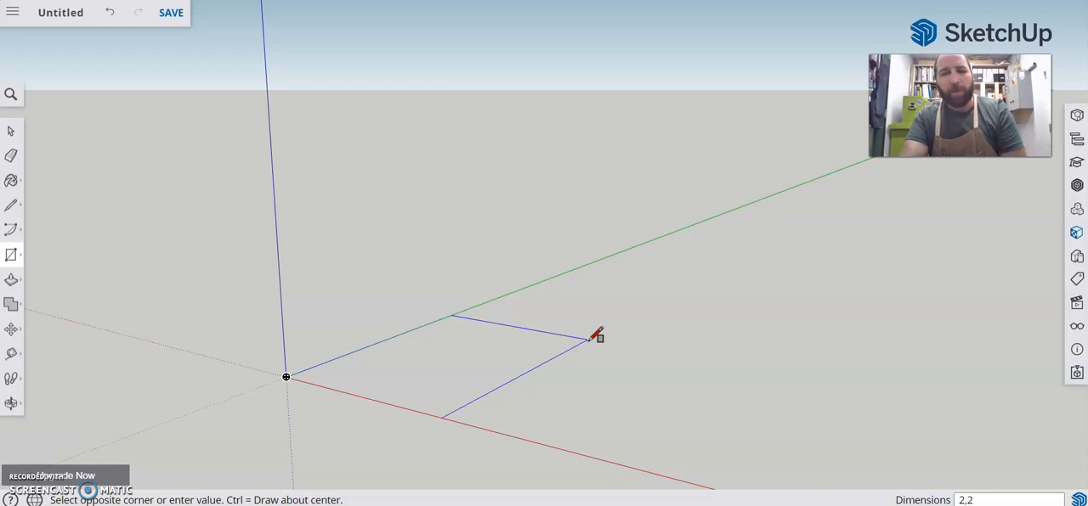
{"action": "key", "text": "Return"}
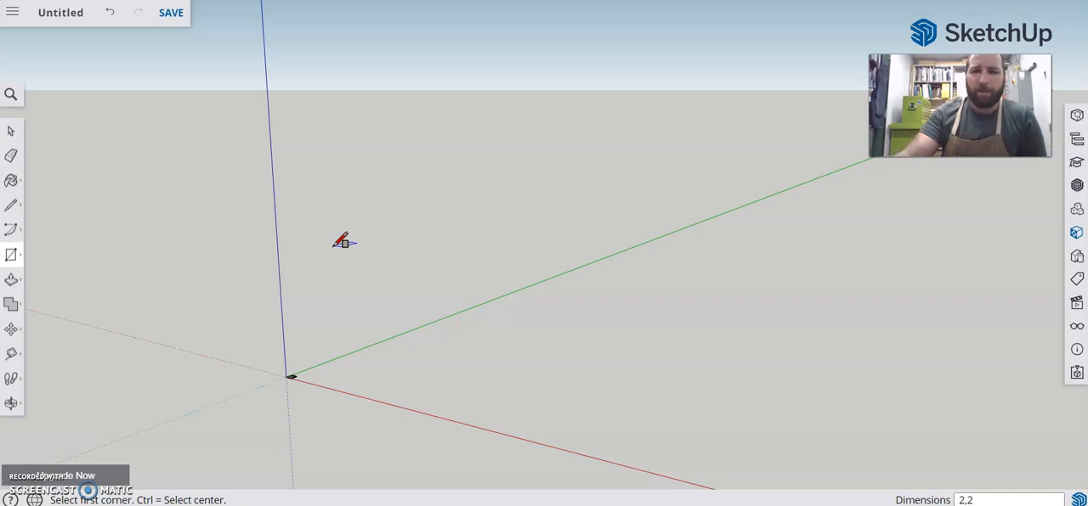
Select the whole square at the origin, including its face and all its edges
{"action": "scroll", "coordinate": [277, 383], "scroll_direction": "up", "scroll_amount": 5}
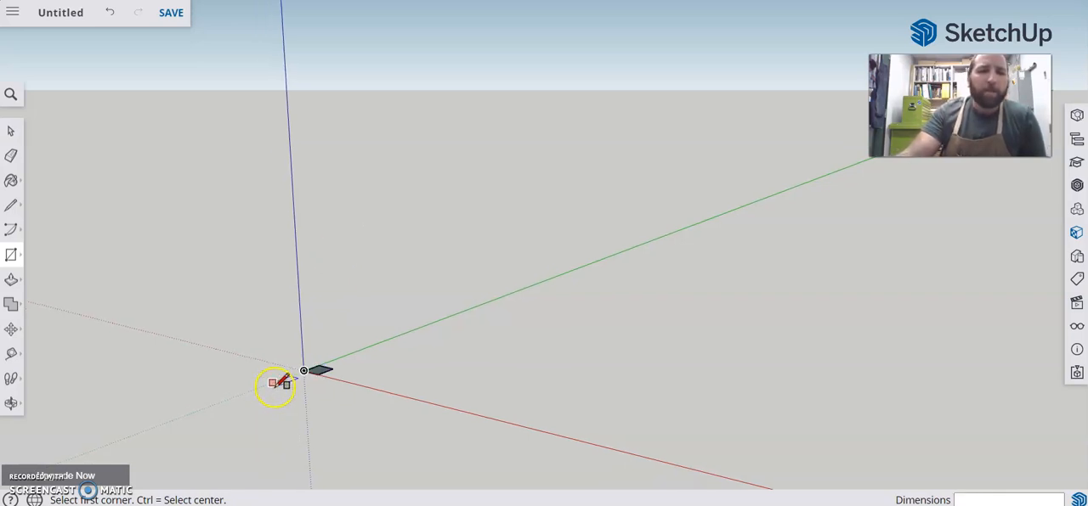
{"action": "scroll", "coordinate": [346, 377], "scroll_direction": "up", "scroll_amount": 3}
{"action": "scroll", "coordinate": [293, 387], "scroll_direction": "up", "scroll_amount": 1}
{"action": "middle_click_drag", "start_coordinate": [291, 387], "coordinate": [376, 485]}
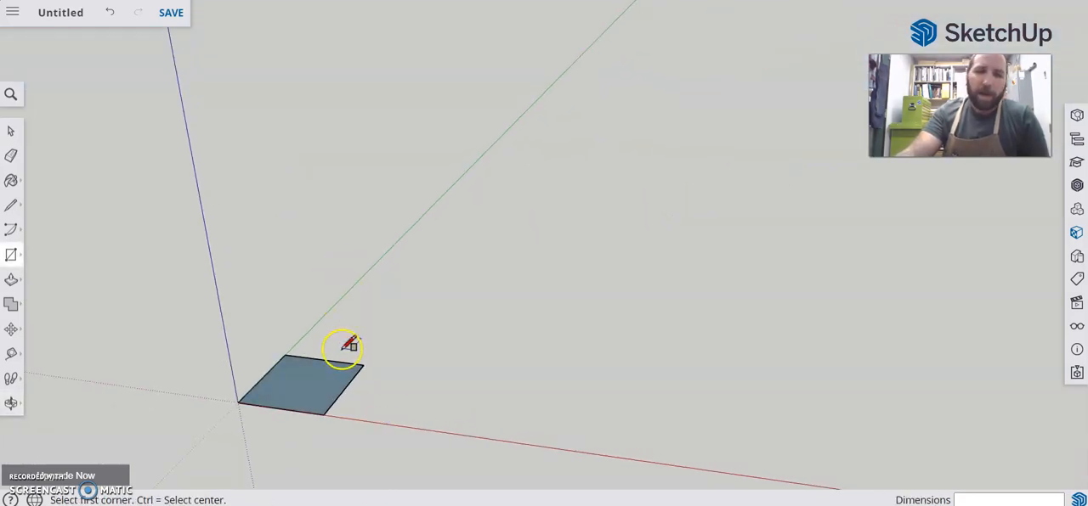
{"action": "scroll", "coordinate": [341, 348], "scroll_direction": "up", "scroll_amount": 1}
{"action": "scroll", "coordinate": [347, 347], "scroll_direction": "down", "scroll_amount": 2}
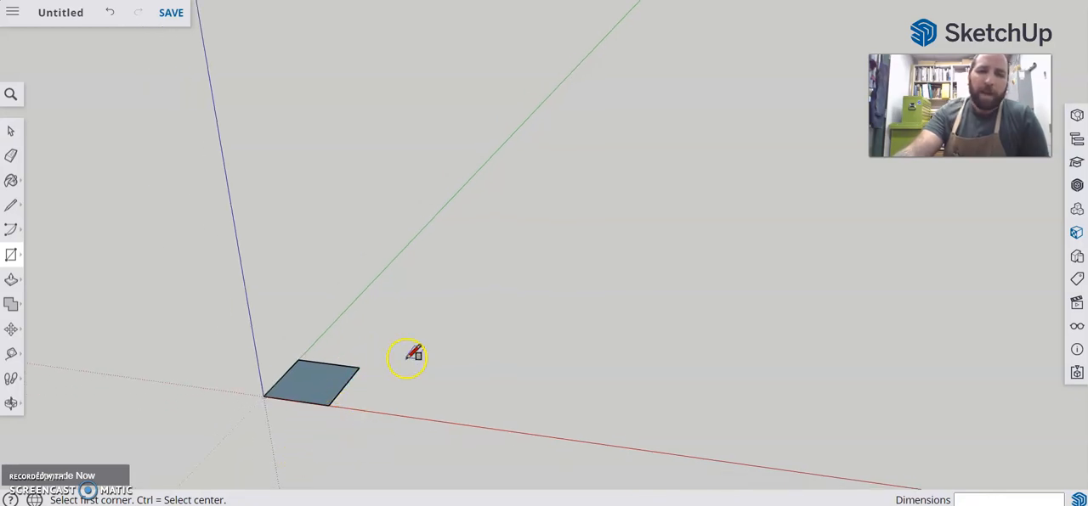
{"action": "key", "text": "o"}
{"action": "left_click_drag", "start_coordinate": [404, 356], "coordinate": [444, 443]}
{"action": "key", "text": "r"}
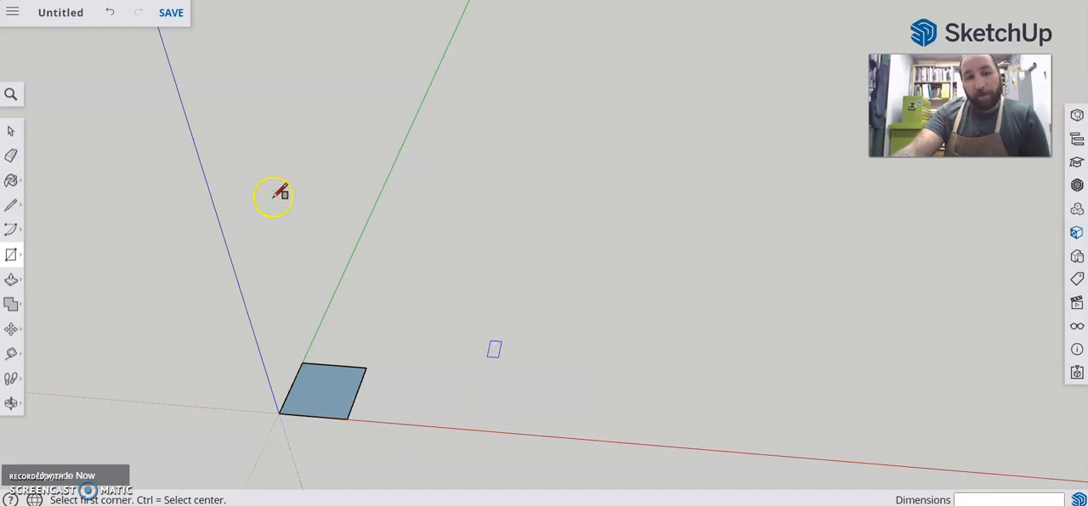
{"action": "left_click", "coordinate": [11, 131]}
{"action": "left_click_drag", "start_coordinate": [219, 326], "coordinate": [465, 468]}
{"action": "left_click", "coordinate": [456, 285]}
{"action": "left_click_drag", "start_coordinate": [207, 329], "coordinate": [431, 460]}
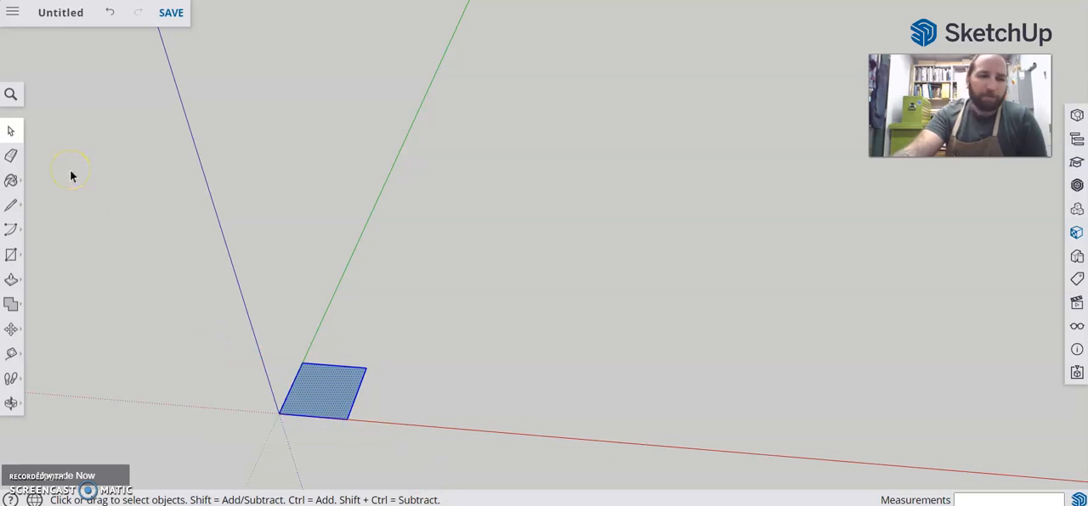
Copy the selected square along the red axis and repeat it as a 3x array of evenly spaced copies
{"action": "key", "text": "m"}
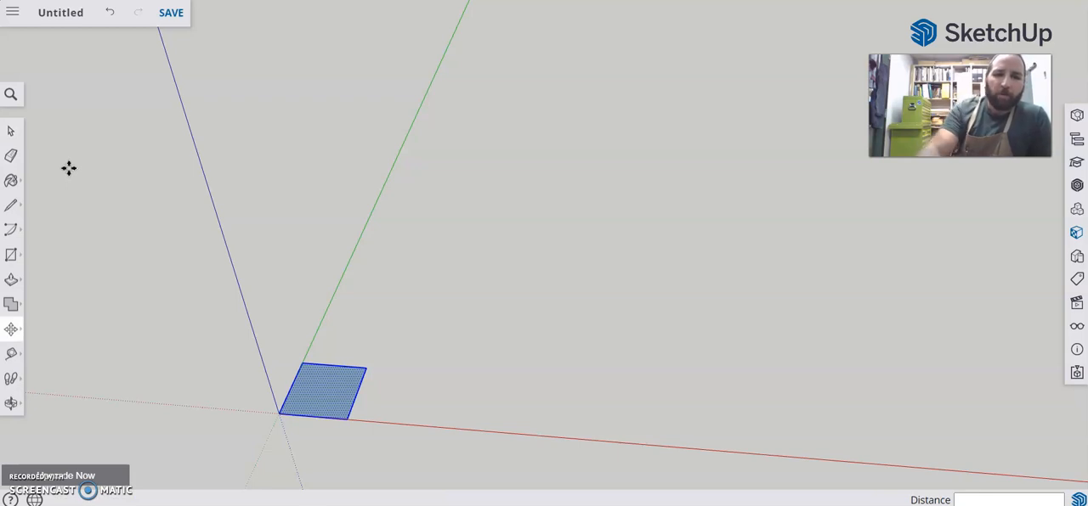
{"action": "left_click", "coordinate": [390, 341]}
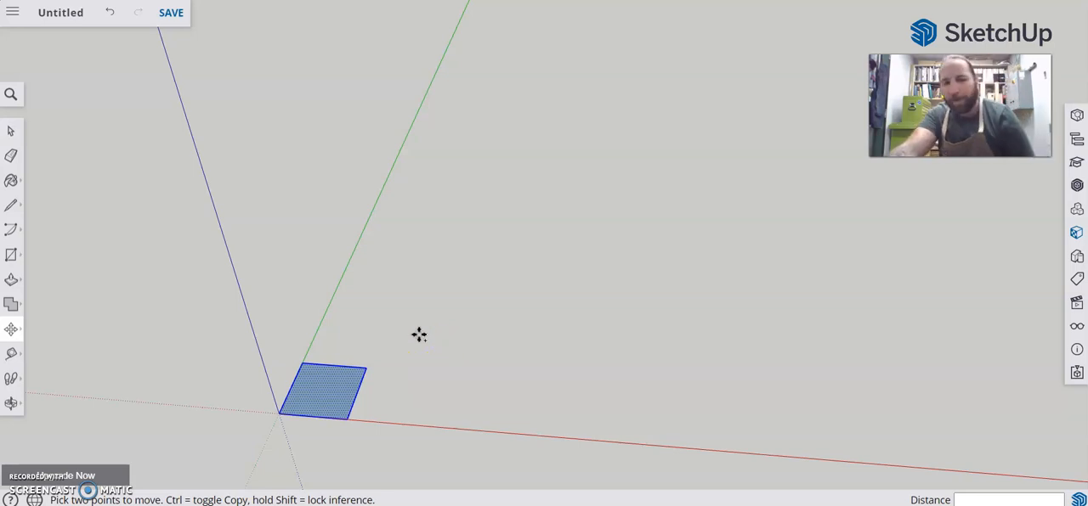
{"action": "left_click", "coordinate": [372, 332]}
{"action": "key", "text": "ctrl"}
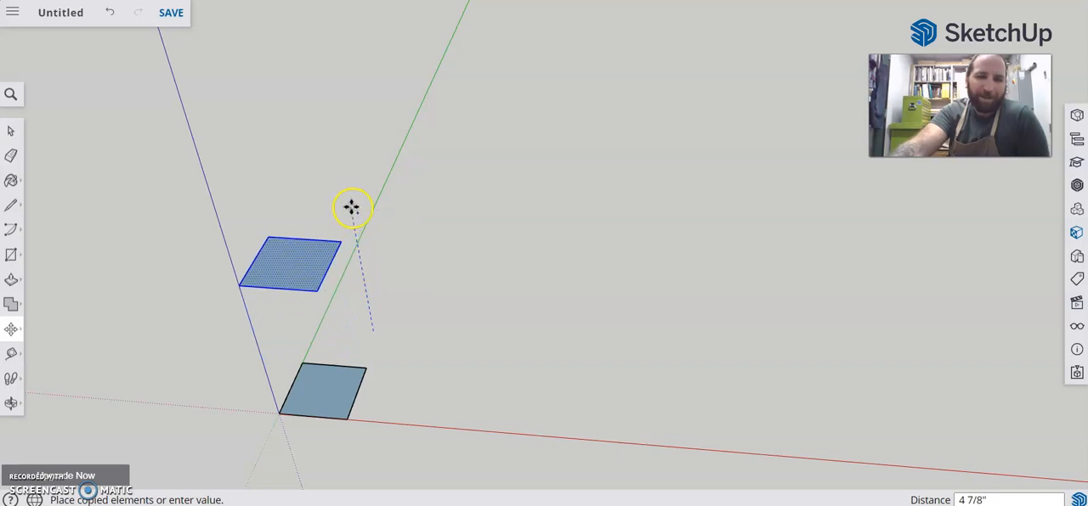
{"action": "left_click_drag", "start_coordinate": [351, 208], "coordinate": [574, 345]}
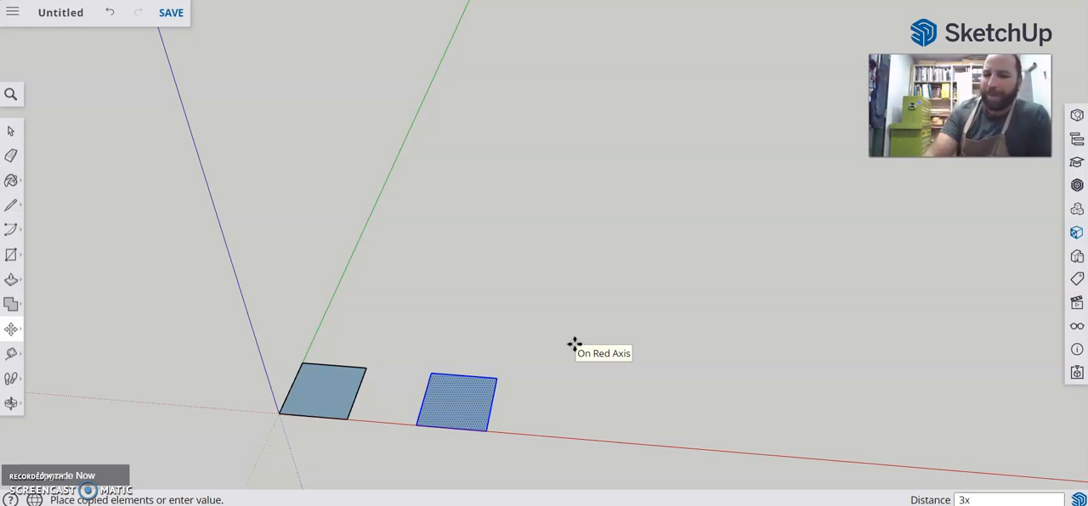
{"action": "key", "text": "Return"}
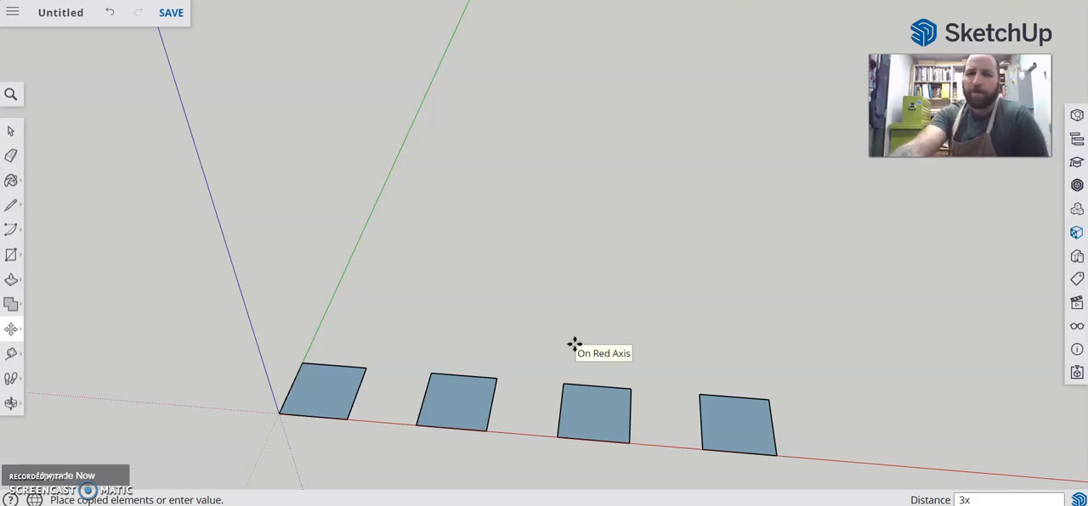
{"action": "left_click", "coordinate": [364, 204]}
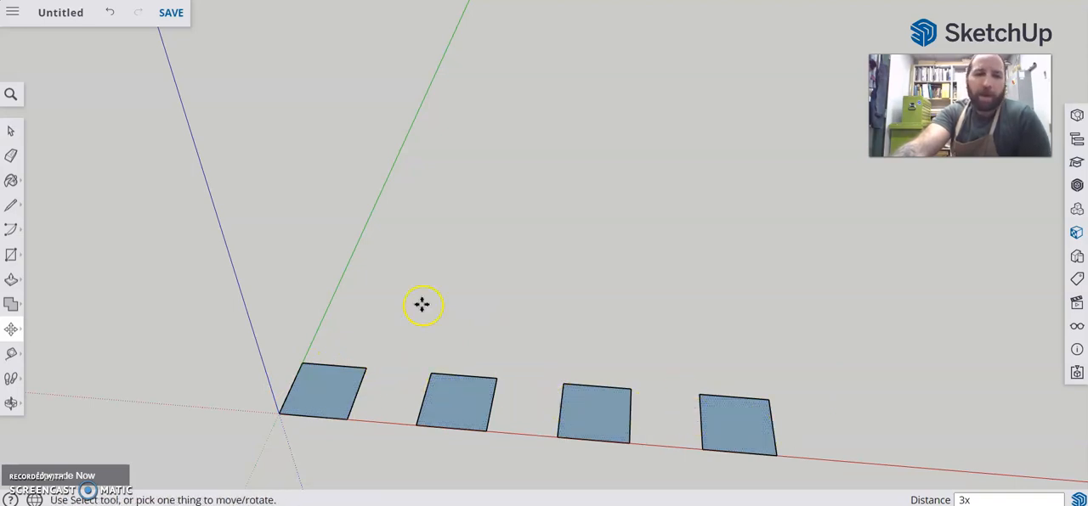
Use Push/Pull to extrude the square at the origin upward by 2 inches into a cube
{"action": "left_click", "coordinate": [11, 283]}
{"action": "left_click", "coordinate": [46, 250]}
{"action": "left_click", "coordinate": [325, 394]}
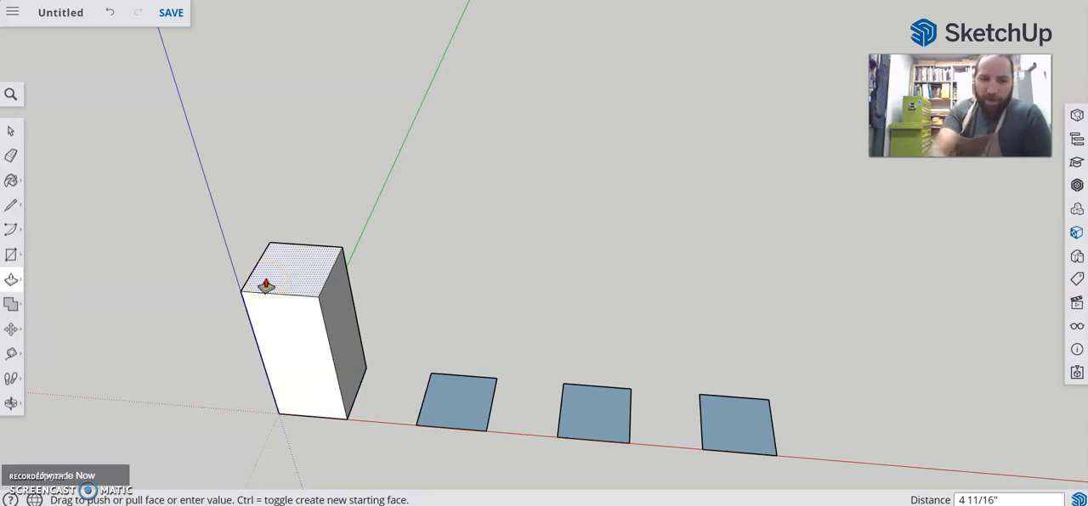
{"action": "type", "text": "2"}
{"action": "key", "text": "Return"}
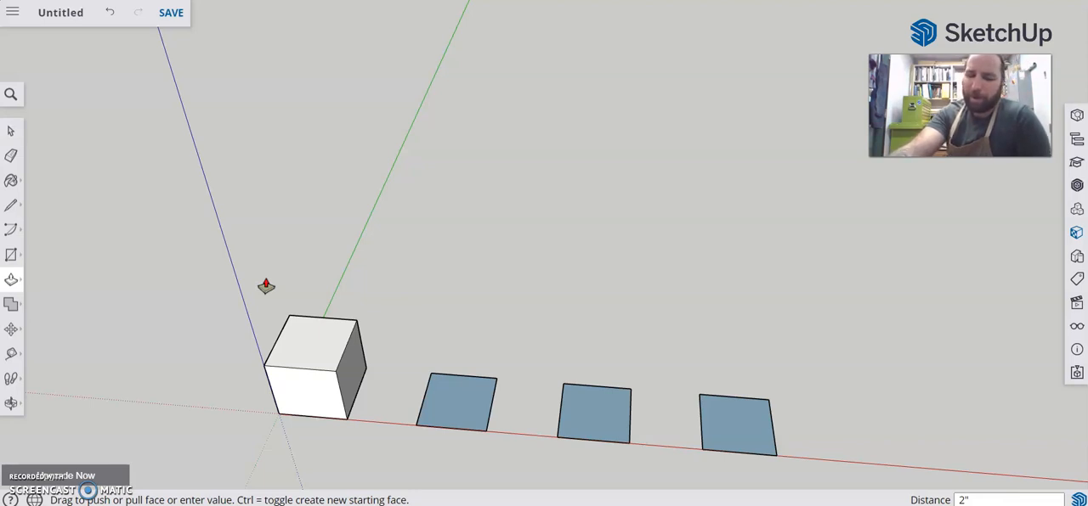
{"action": "left_click_drag", "start_coordinate": [306, 360], "coordinate": [265, 247]}
{"action": "key", "text": "Escape"}
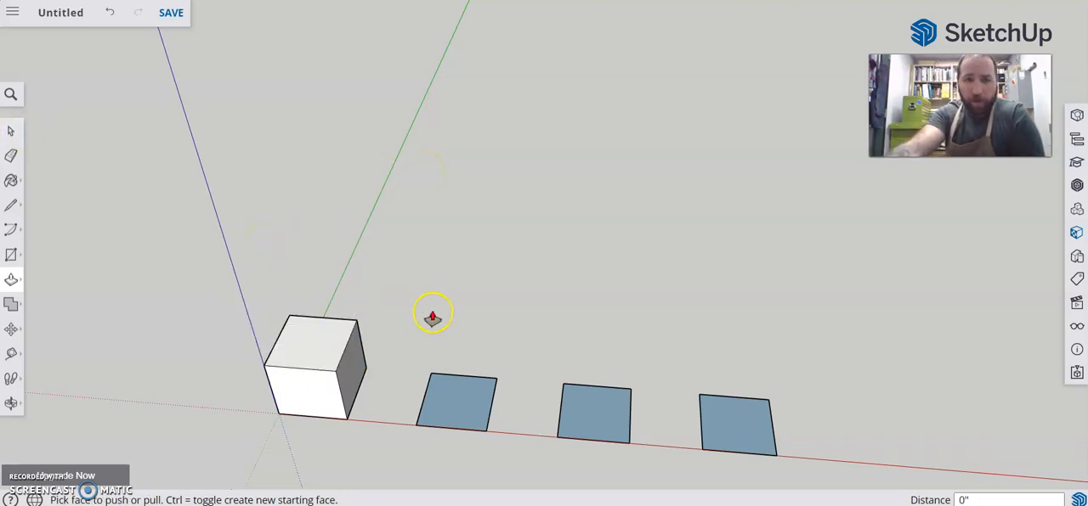
Select the whole cube with a selection window around it and clear the selection
{"action": "scroll", "coordinate": [438, 314], "scroll_direction": "up", "scroll_amount": 1}
{"action": "mouse_move", "coordinate": [470, 295]}
{"action": "middle_mouse_down"}
{"action": "mouse_move", "coordinate": [449, 293]}
{"action": "mouse_move", "coordinate": [470, 283]}
{"action": "middle_mouse_up"}
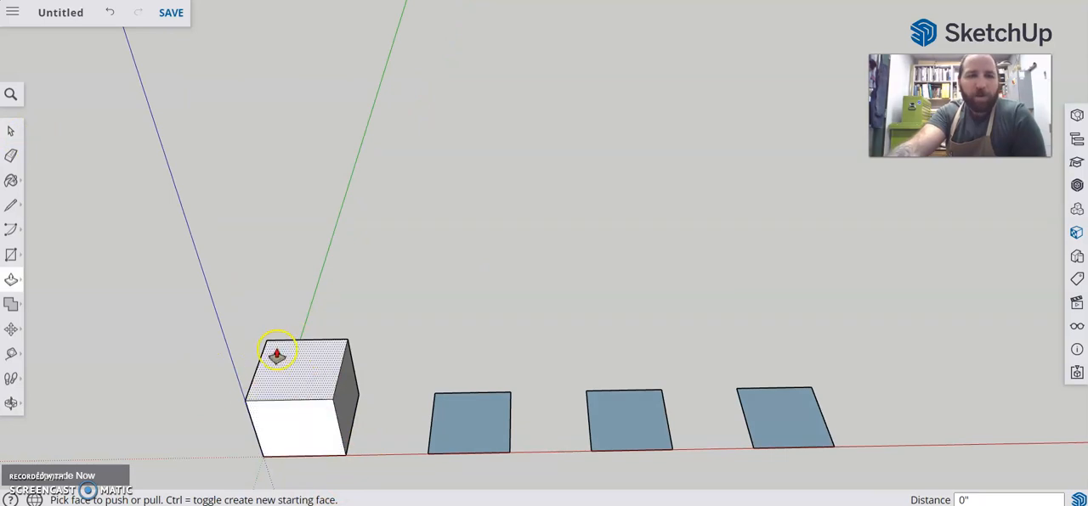
{"action": "left_click", "coordinate": [11, 131]}
{"action": "left_click_drag", "start_coordinate": [163, 291], "coordinate": [386, 470]}
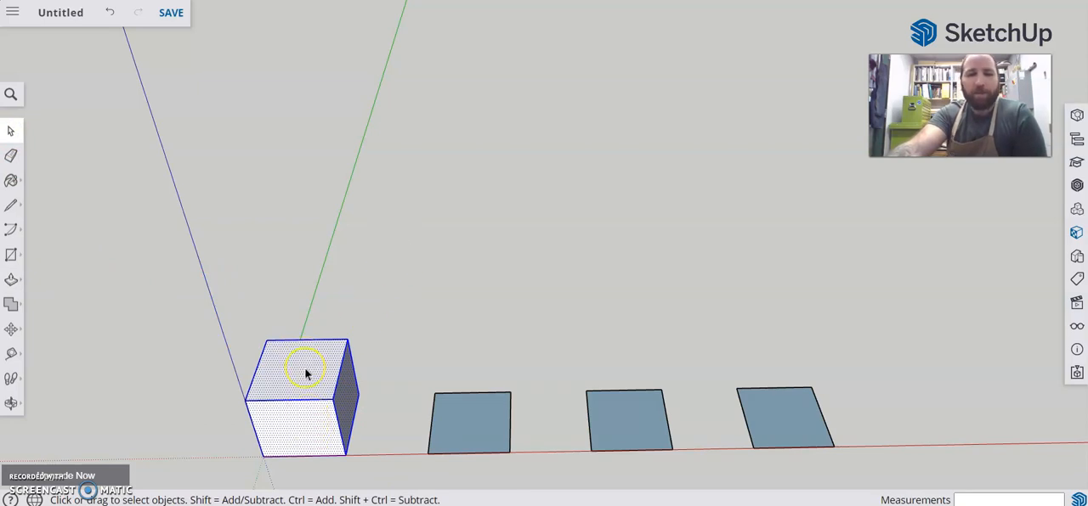
{"action": "left_click", "coordinate": [345, 282]}
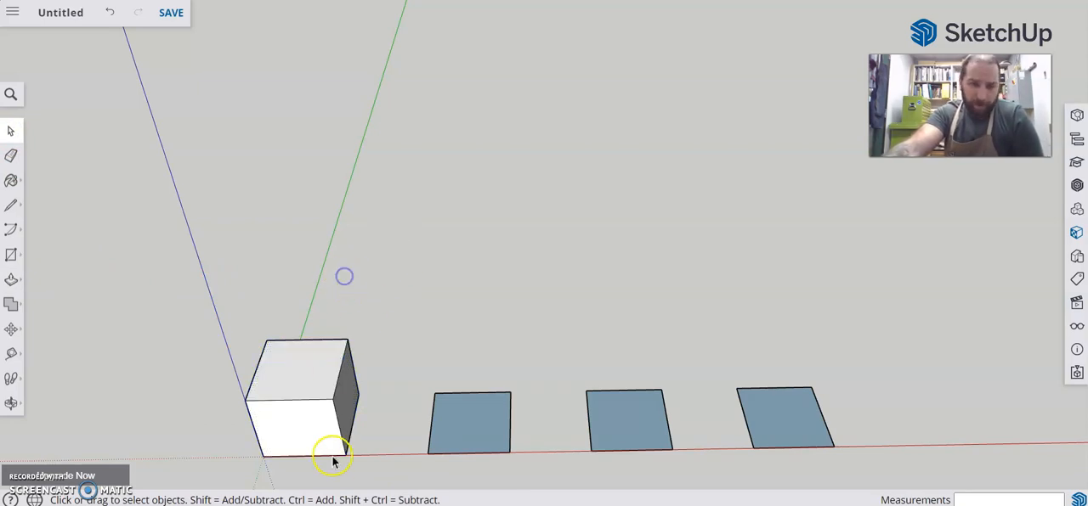
Select the cube's top face, its front upper edge alone, and that edge with its adjoining faces, clearing the selection
{"action": "left_click", "coordinate": [290, 372]}
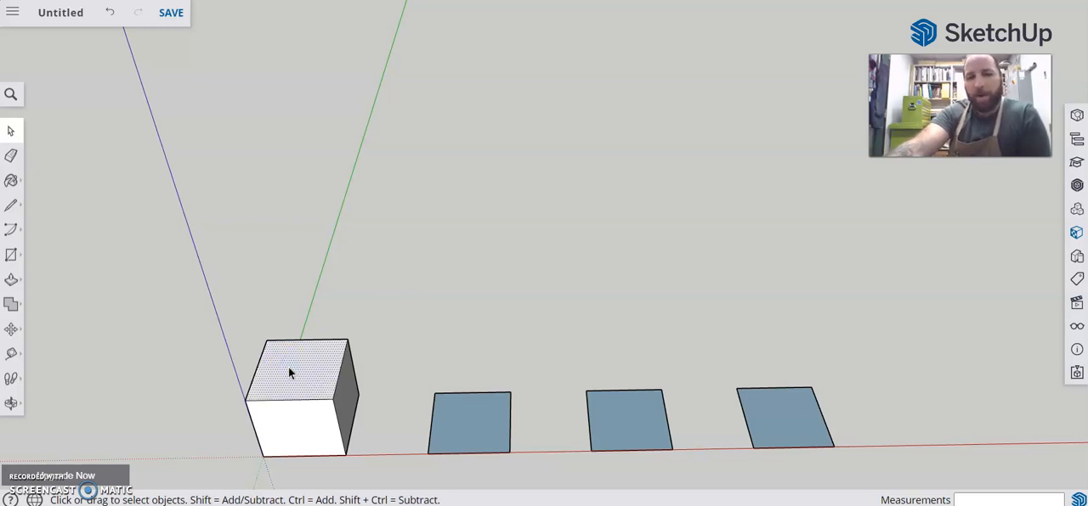
{"action": "left_click", "coordinate": [279, 401]}
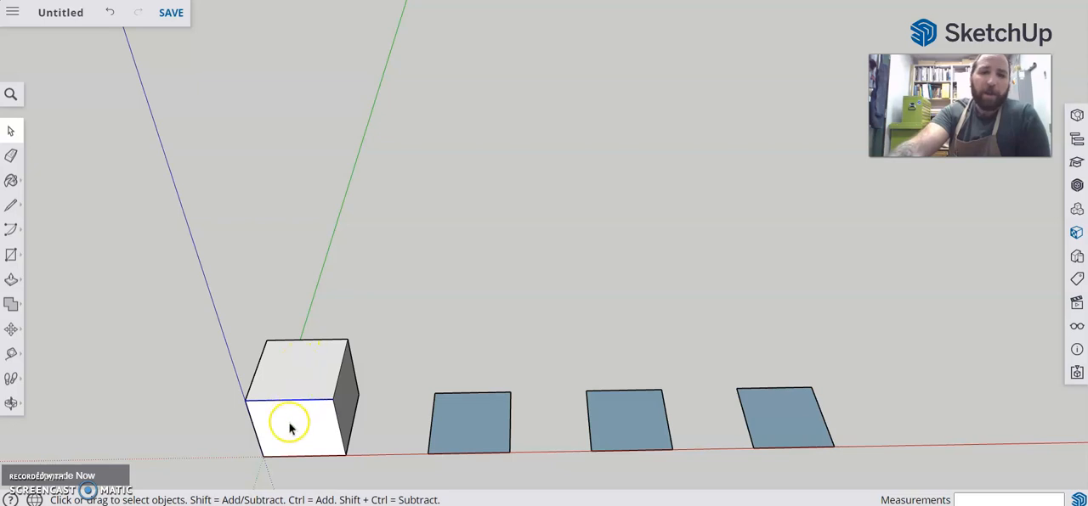
{"action": "double_click", "coordinate": [294, 400]}
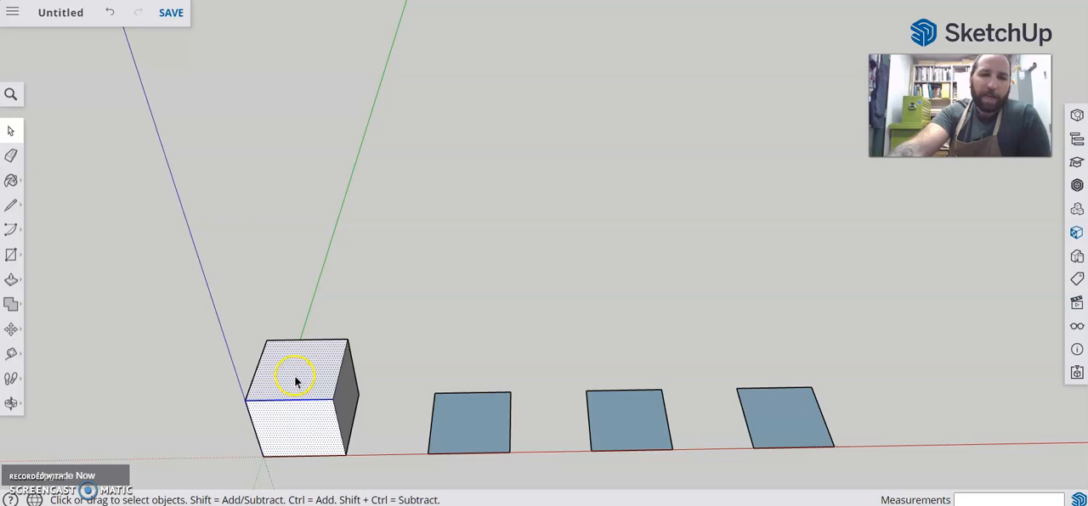
{"action": "left_click", "coordinate": [356, 269]}
Select the cube's top face alone, the face with its bounding edges, and all connected geometry, clearing the selection
{"action": "left_click", "coordinate": [304, 364]}
{"action": "double_click", "coordinate": [305, 364]}
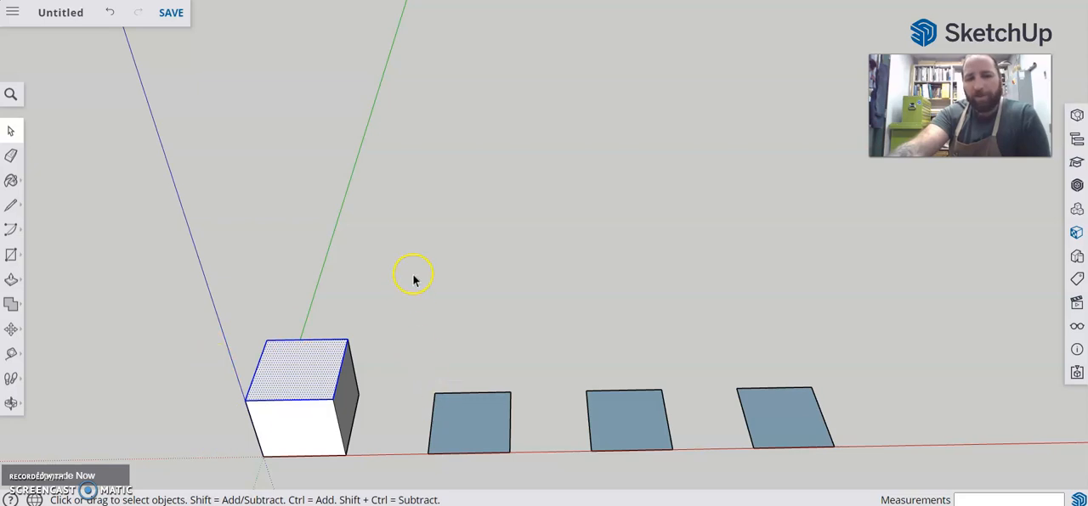
{"action": "triple_click", "coordinate": [288, 375]}
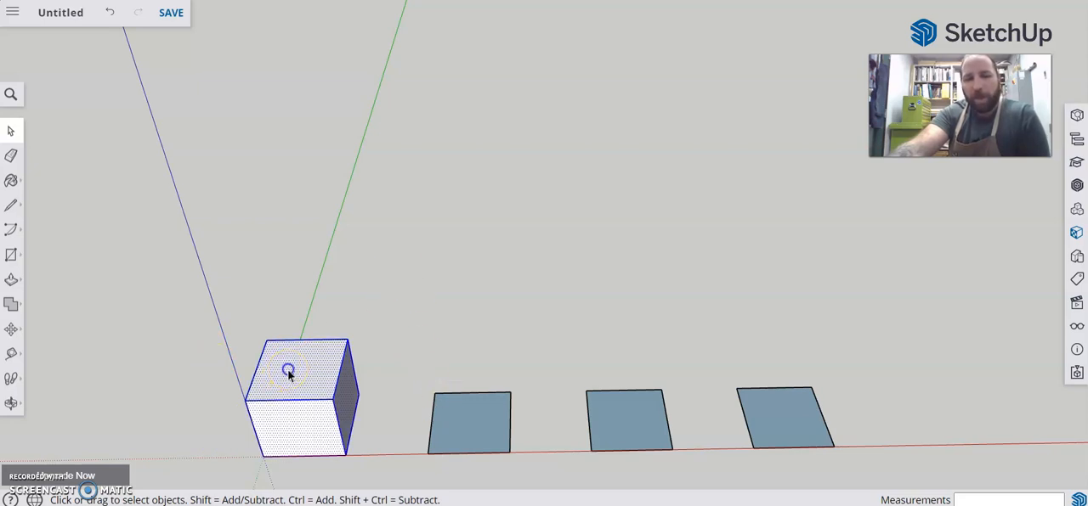
{"action": "left_click", "coordinate": [394, 223]}
Select all faces and edges of the cube and make them a named component
{"action": "left_click_drag", "start_coordinate": [168, 290], "coordinate": [386, 469]}
{"action": "left_click", "coordinate": [298, 430]}
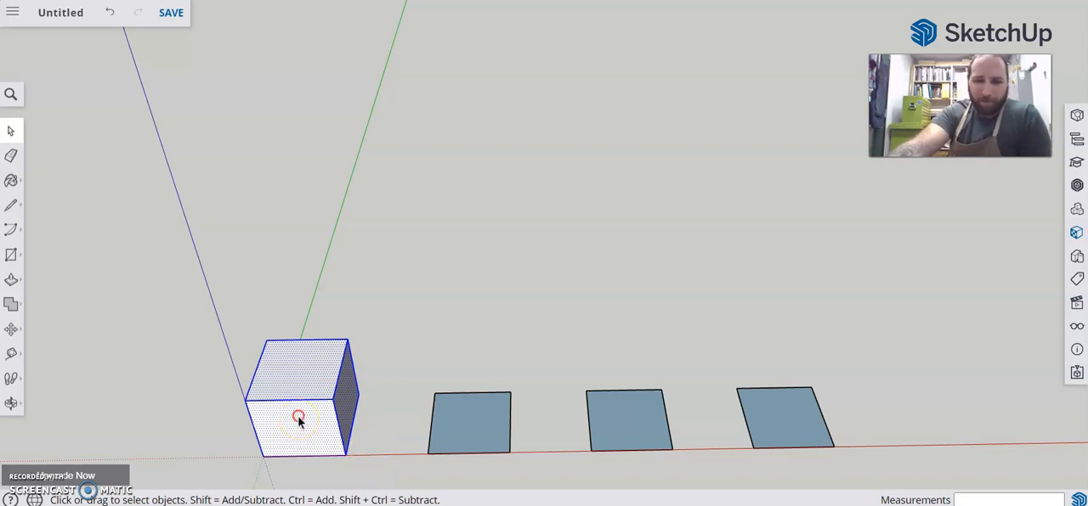
{"action": "right_click", "coordinate": [299, 423]}
{"action": "left_click", "coordinate": [381, 316]}
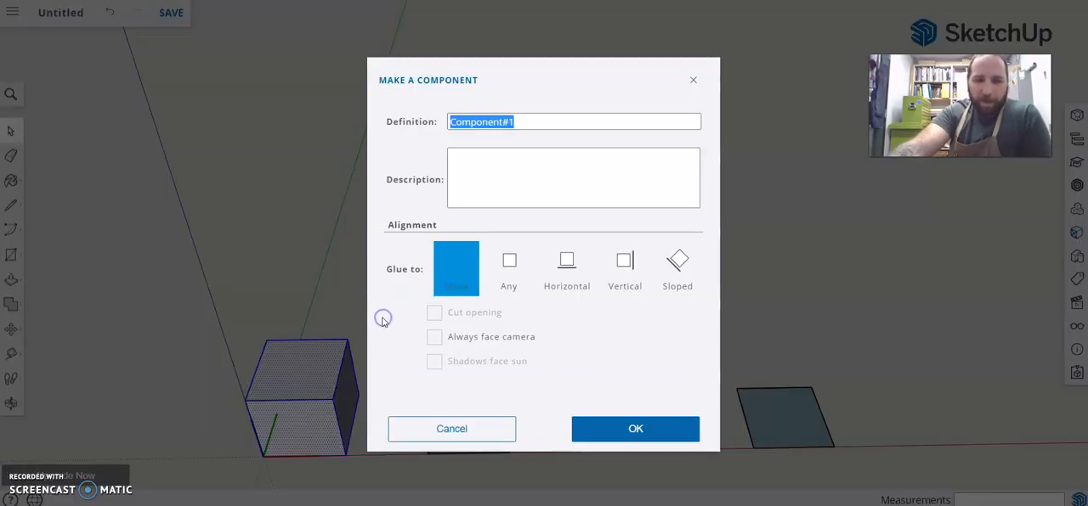
{"action": "type", "text": "c"}
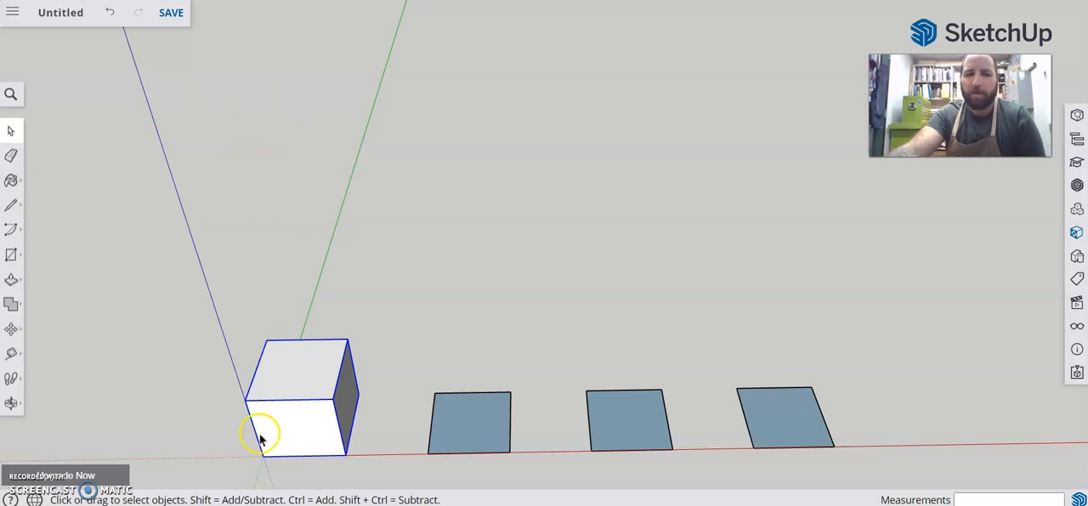
Select the cube component, explode it back into loose faces and edges, and clear the selection
{"action": "scroll", "coordinate": [258, 438], "scroll_direction": "up", "scroll_amount": 3}
{"action": "middle_click_drag", "start_coordinate": [437, 289], "coordinate": [351, 158]}
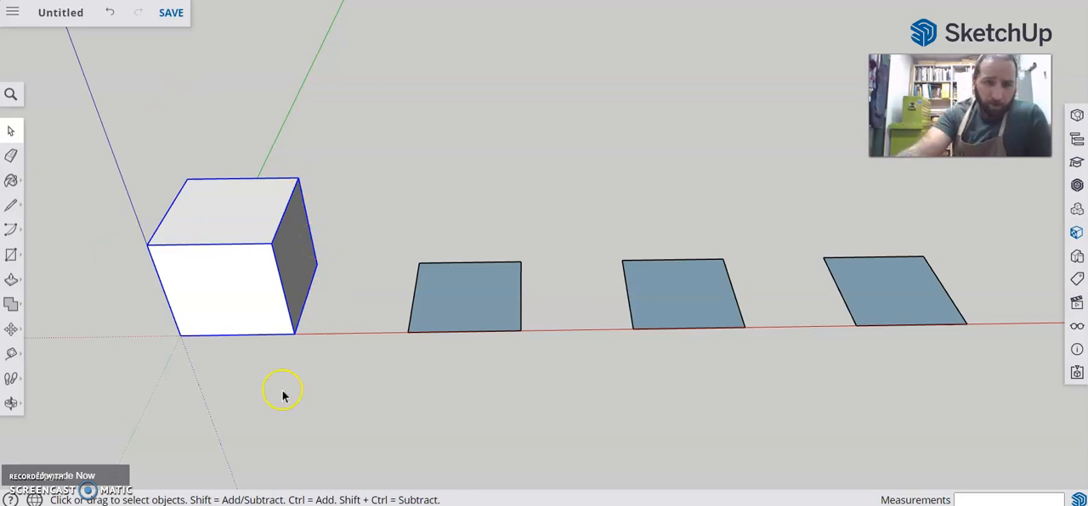
{"action": "left_click", "coordinate": [248, 107]}
{"action": "left_click", "coordinate": [238, 227]}
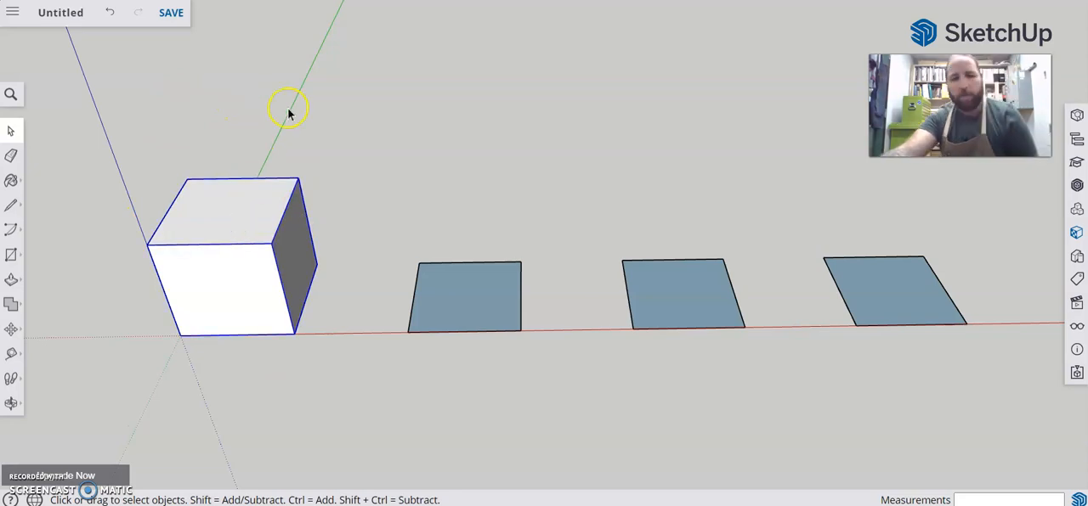
{"action": "right_click", "coordinate": [230, 192]}
{"action": "left_click", "coordinate": [266, 243]}
{"action": "left_click", "coordinate": [302, 130]}
Try to stretch the exploded cube by moving only its top face upward
{"action": "left_click", "coordinate": [233, 215]}
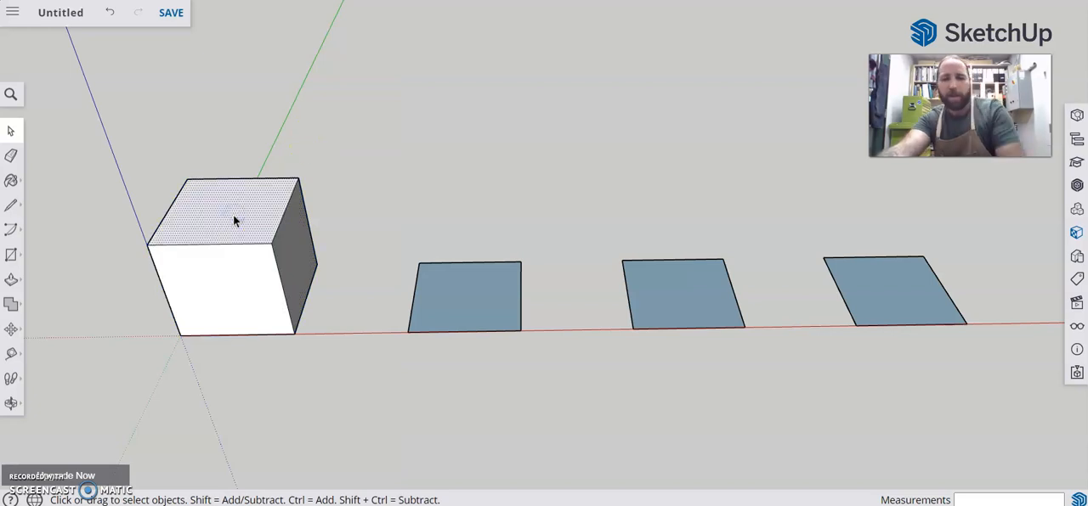
{"action": "key", "text": "m"}
{"action": "left_click_drag", "start_coordinate": [233, 215], "coordinate": [197, 61]}
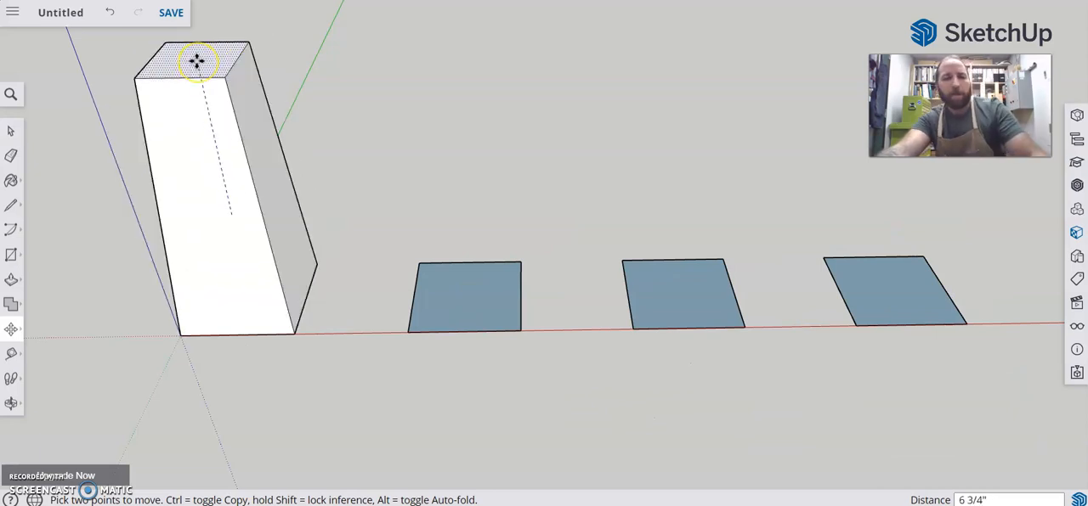
{"action": "key", "text": "Escape"}
{"action": "key", "text": "space"}
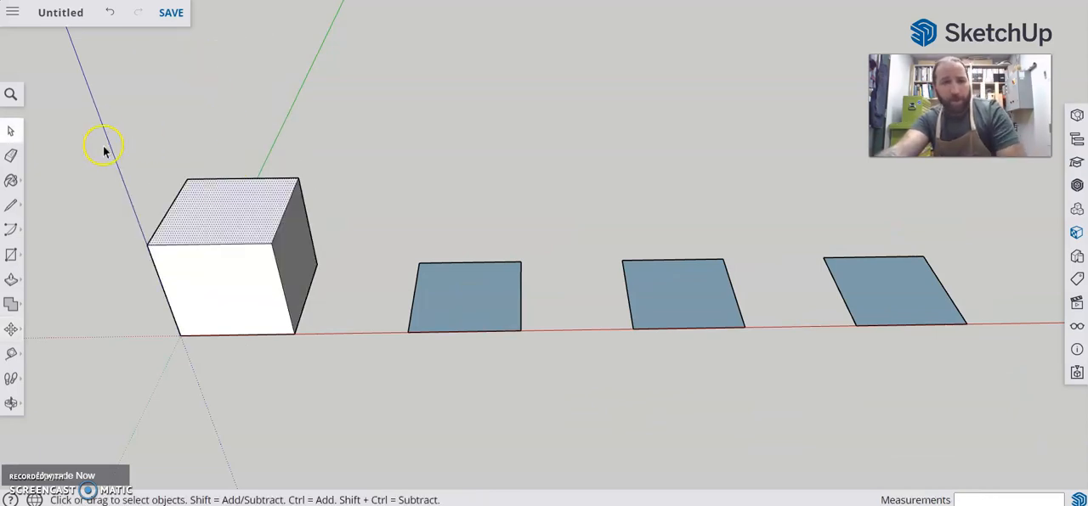
Select all of the cube's geometry and make it a component named "cube"
{"action": "left_click_drag", "start_coordinate": [85, 107], "coordinate": [361, 398]}
{"action": "right_click", "coordinate": [218, 236]}
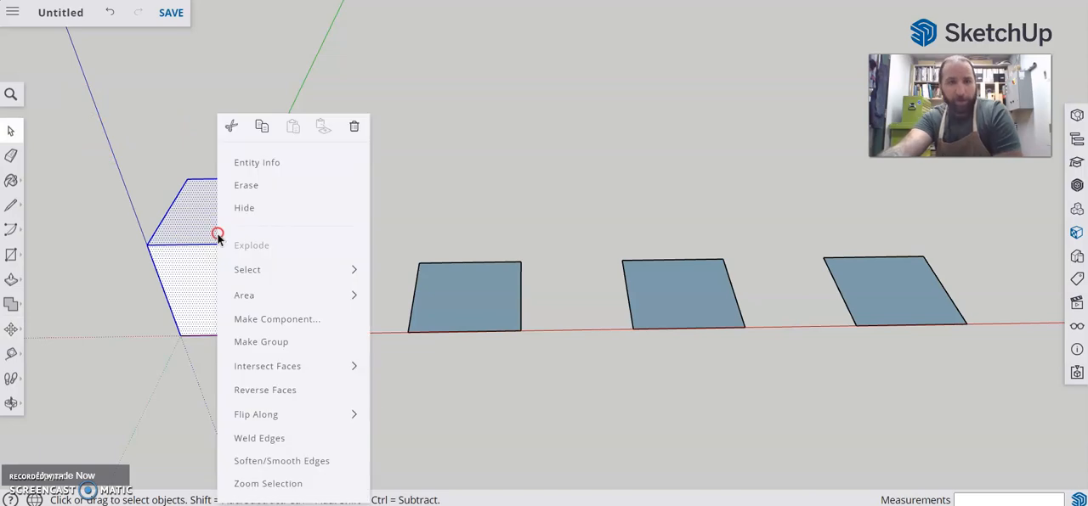
{"action": "left_click", "coordinate": [318, 322]}
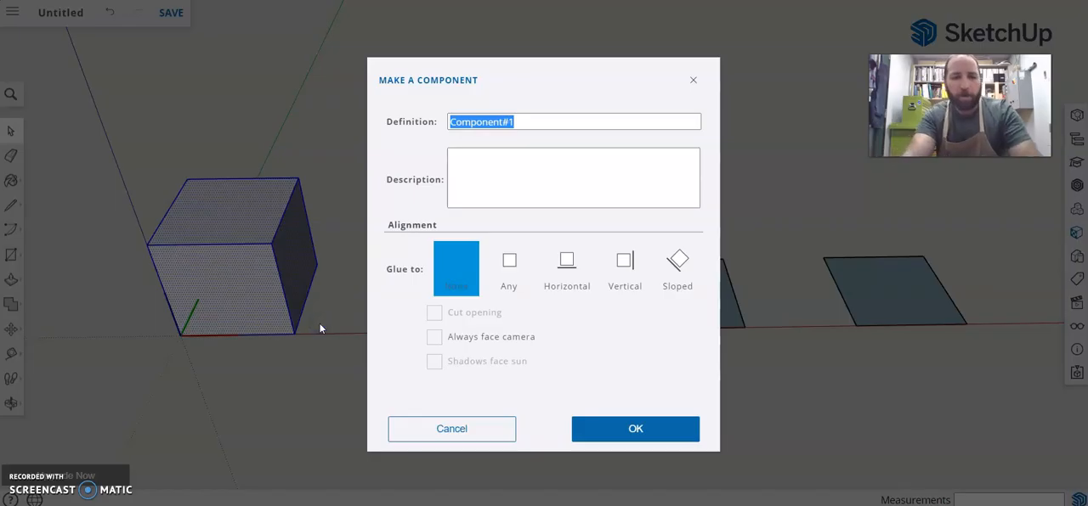
{"action": "type", "text": "cube"}
{"action": "key", "text": "Return"}
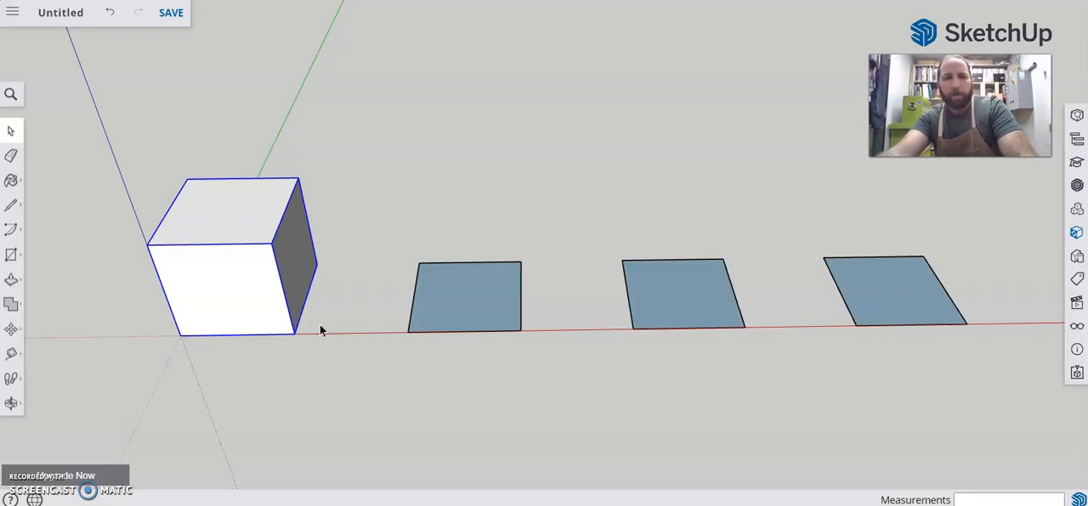
Select the cube component as a whole and try the Move tool on it
{"action": "left_click", "coordinate": [335, 151]}
{"action": "left_click", "coordinate": [190, 266]}
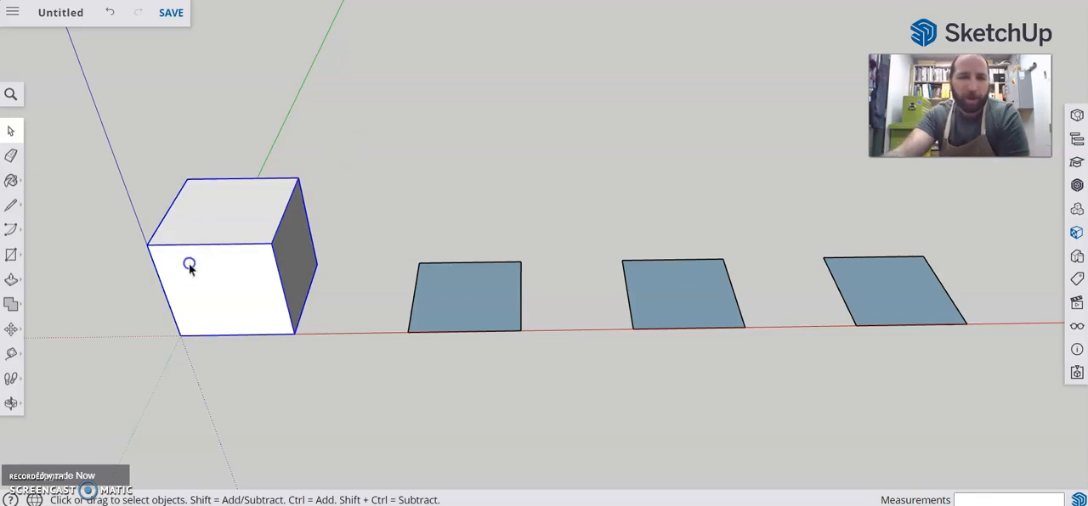
{"action": "left_click", "coordinate": [312, 119]}
{"action": "left_click", "coordinate": [255, 235]}
{"action": "key", "text": "m"}
{"action": "left_click_drag", "start_coordinate": [250, 230], "coordinate": [226, 238]}
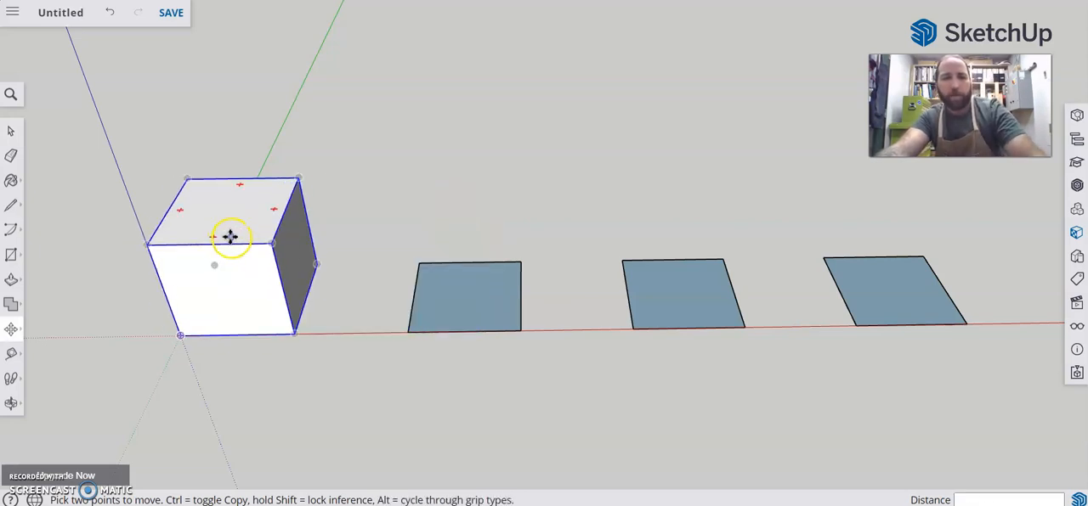
Draw both diagonals of the square base next to the cube with the Line tool
{"action": "left_click", "coordinate": [11, 205]}
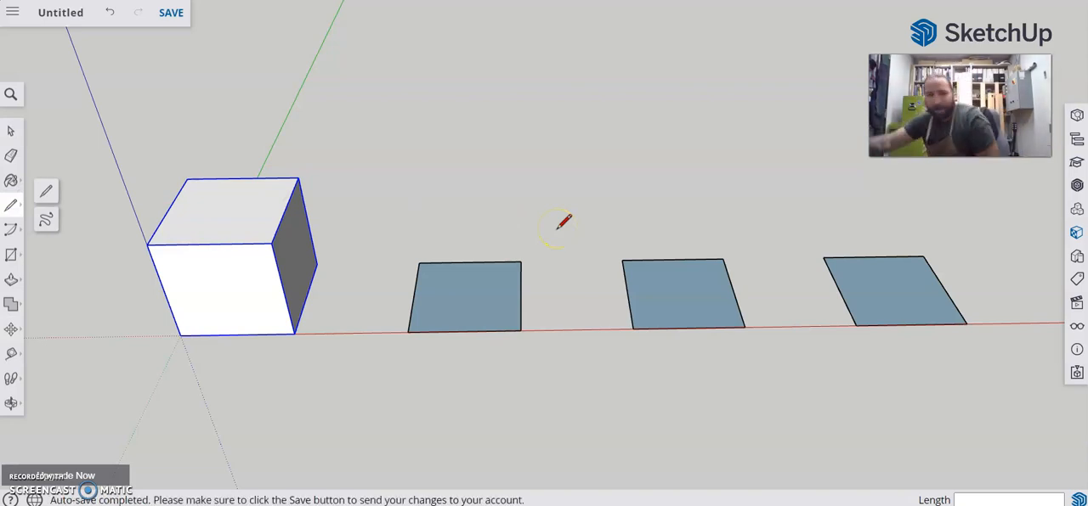
{"action": "left_click", "coordinate": [521, 260]}
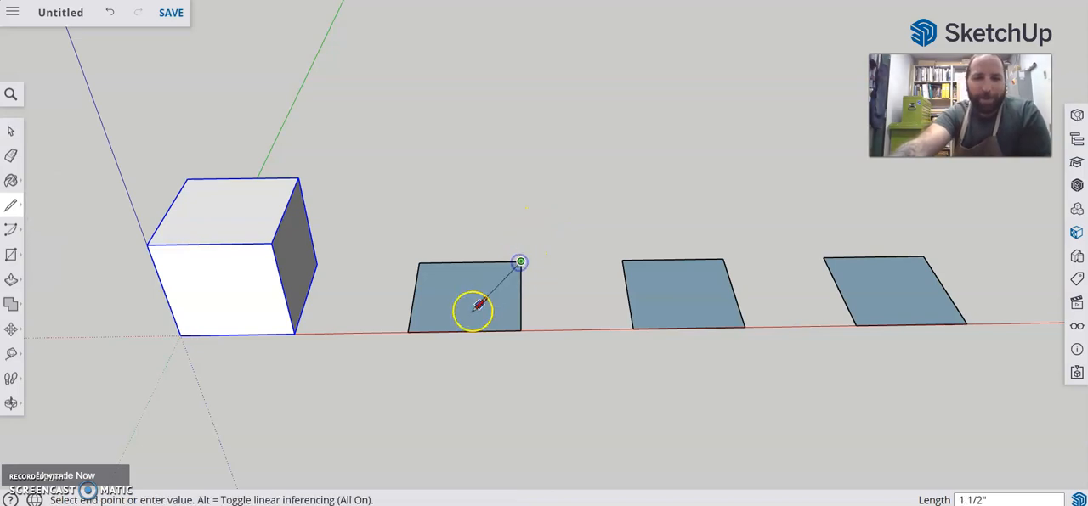
{"action": "left_click", "coordinate": [409, 330]}
{"action": "left_click", "coordinate": [419, 262]}
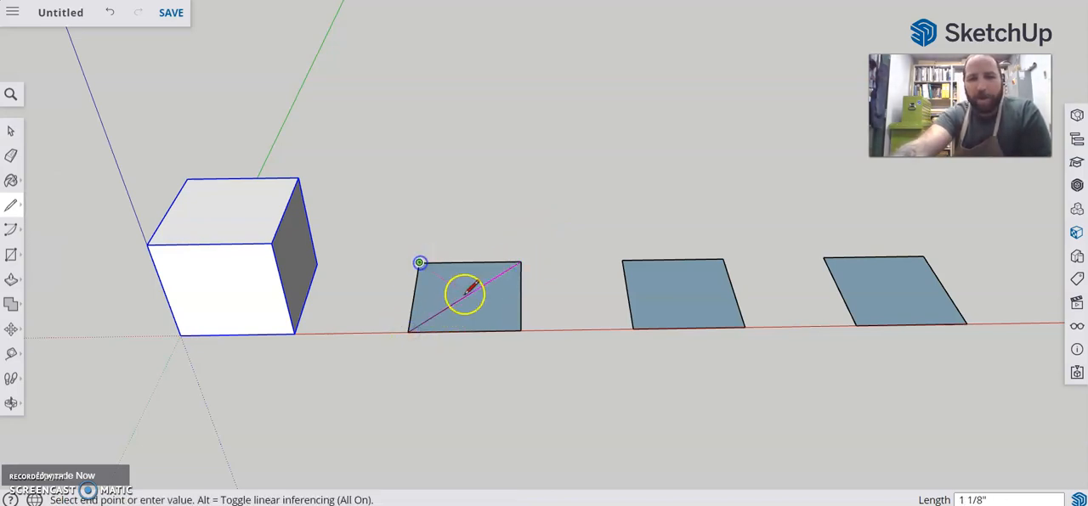
{"action": "left_click", "coordinate": [521, 330]}
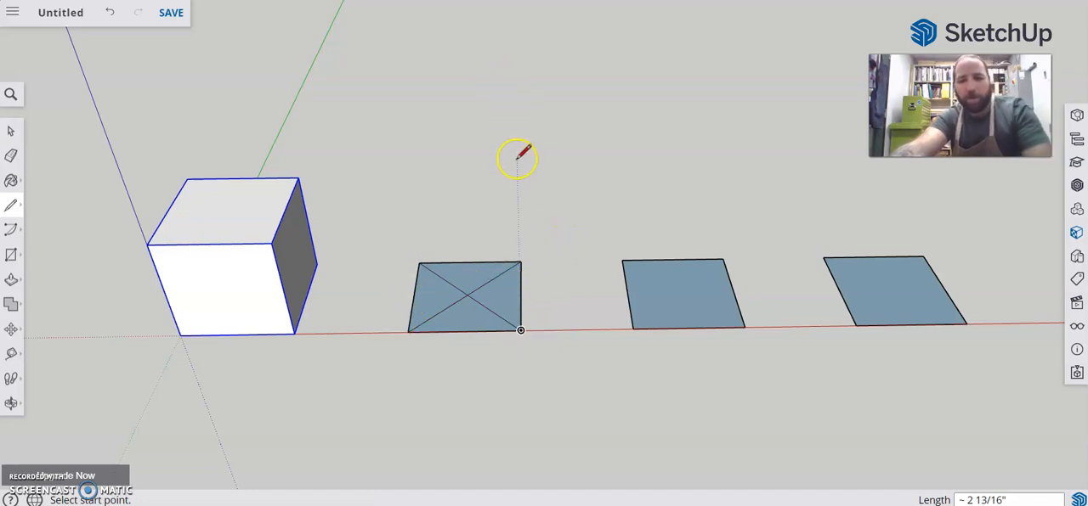
Raise the intersection of the diagonals 2 inches along the blue axis to form a pyramid
{"action": "key", "text": "m"}
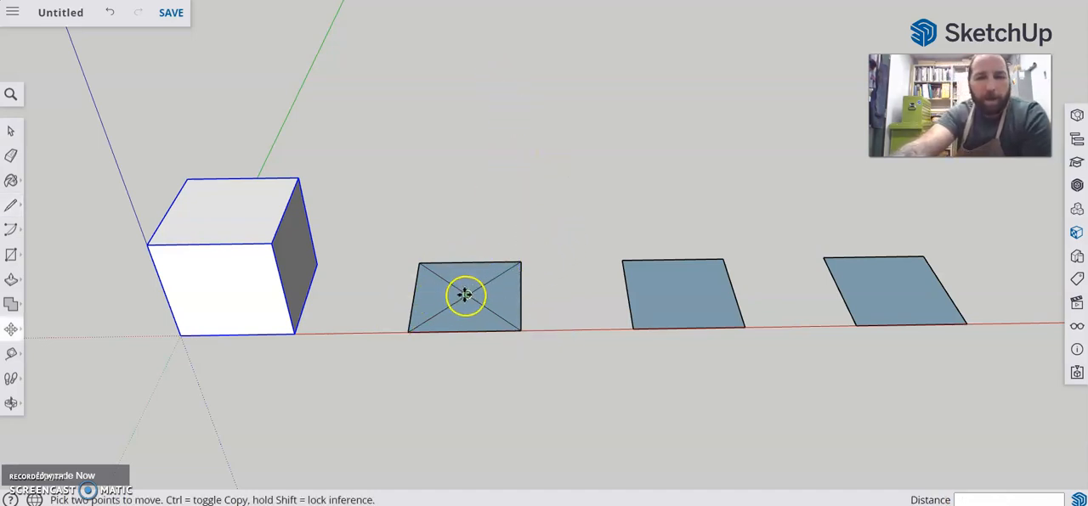
{"action": "left_click", "coordinate": [466, 294]}
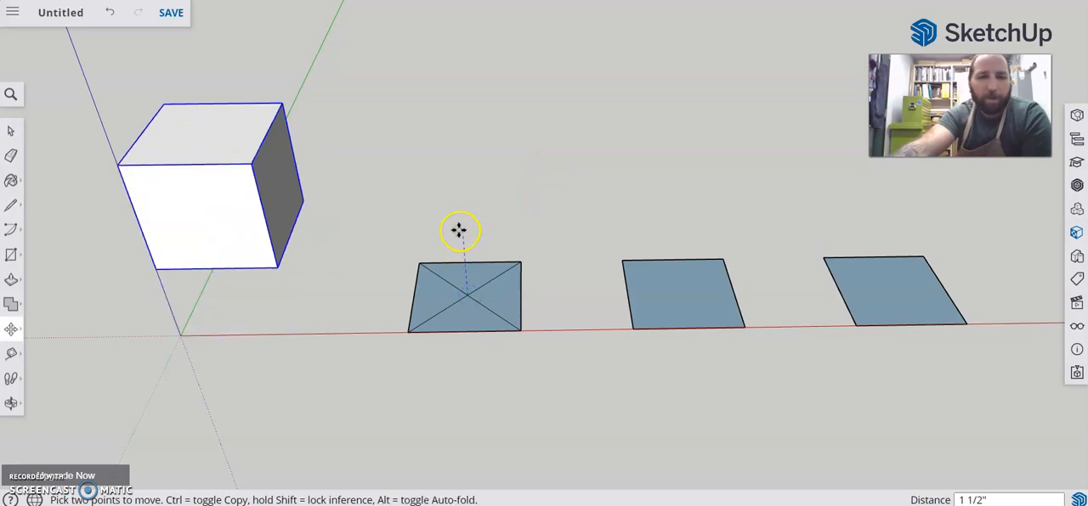
{"action": "key", "text": "Escape"}
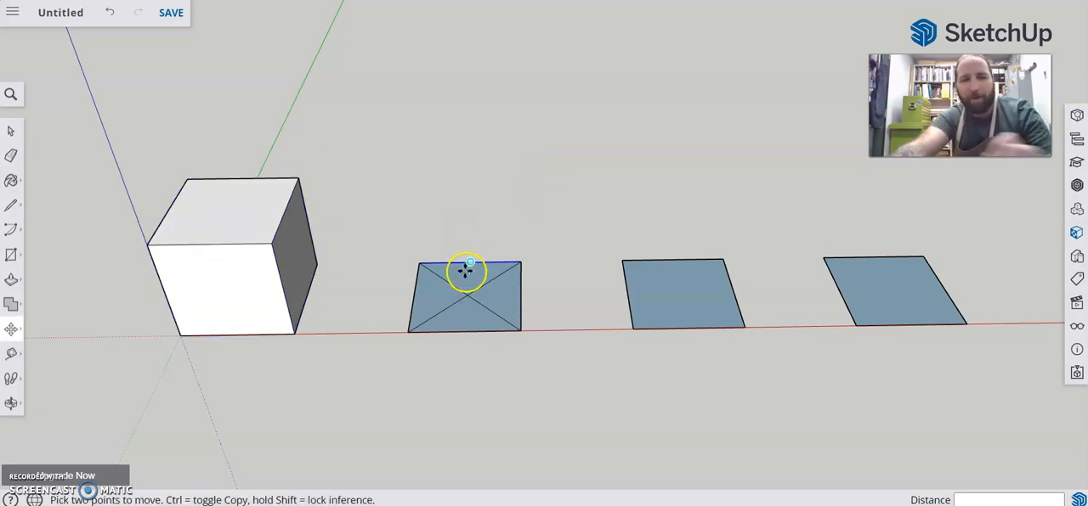
{"action": "left_click", "coordinate": [469, 296]}
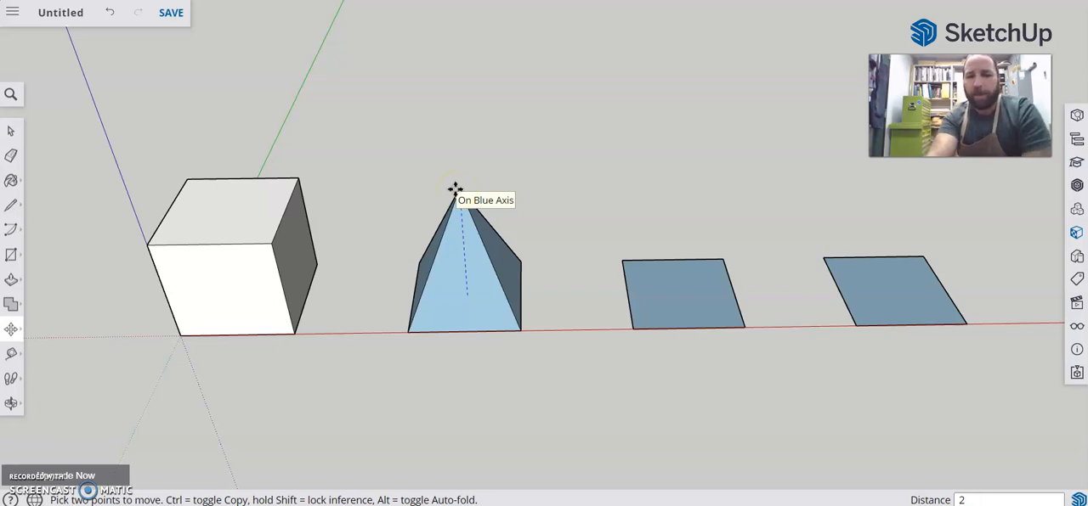
{"action": "key", "text": "Return"}
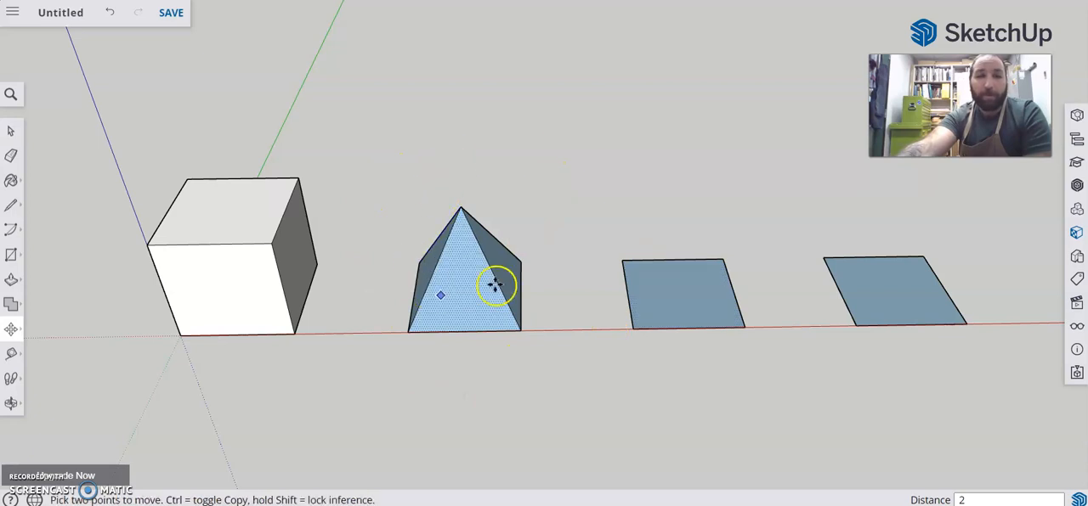
Select the entire pyramid and make it a component named "pyramid"
{"action": "left_click", "coordinate": [11, 131]}
{"action": "left_click_drag", "start_coordinate": [348, 144], "coordinate": [569, 416]}
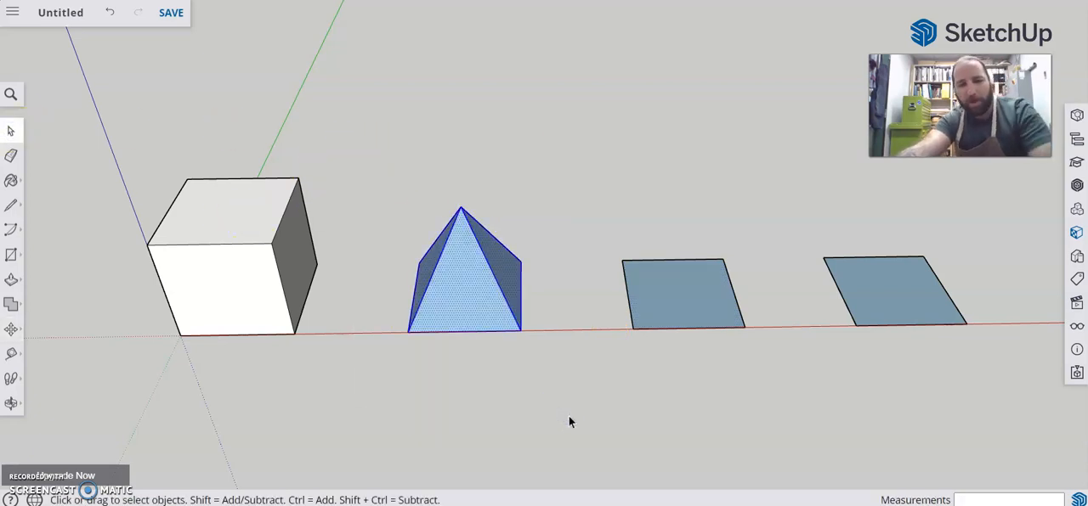
{"action": "key", "text": "g"}
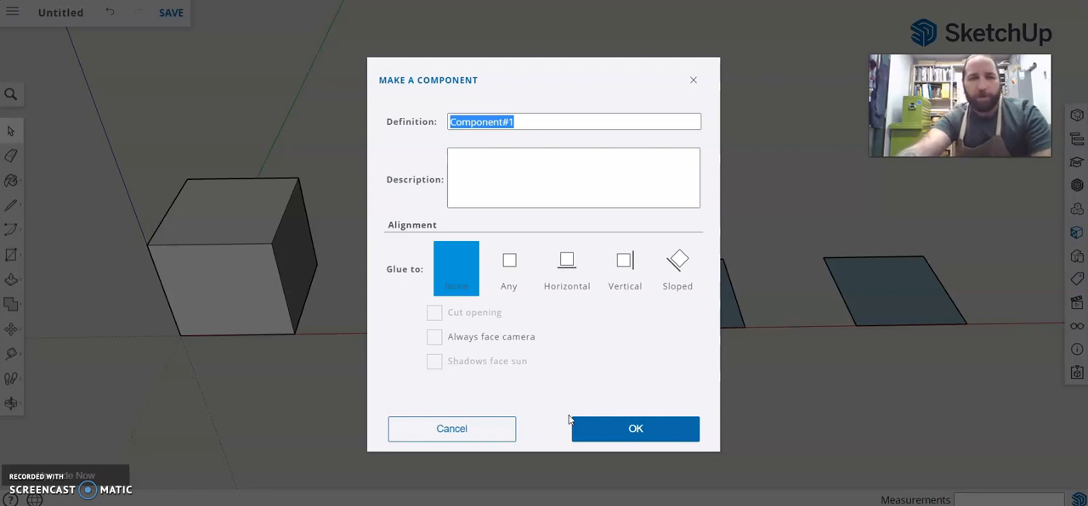
{"action": "type", "text": "pyramid"}
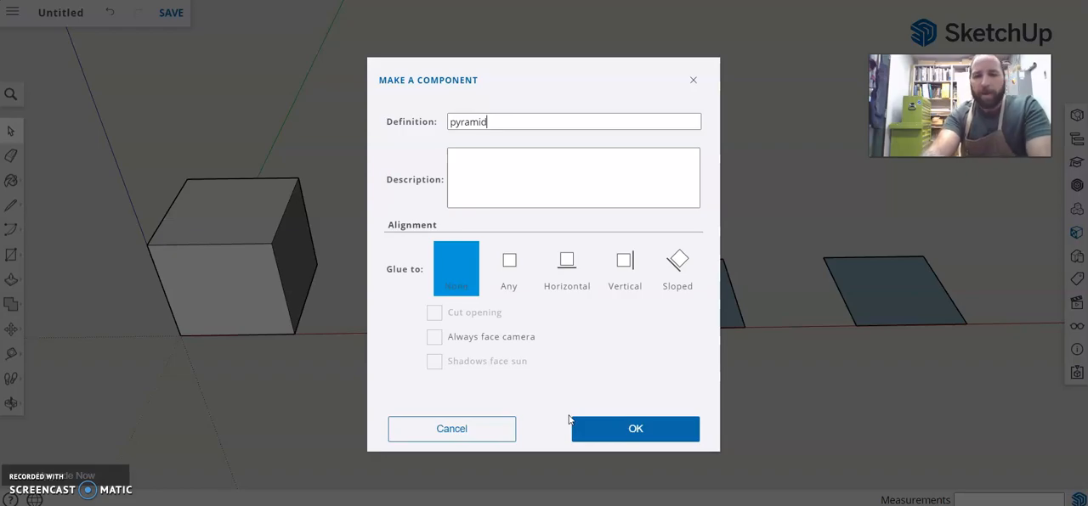
{"action": "key", "text": "Return"}
{"action": "left_click", "coordinate": [595, 165]}
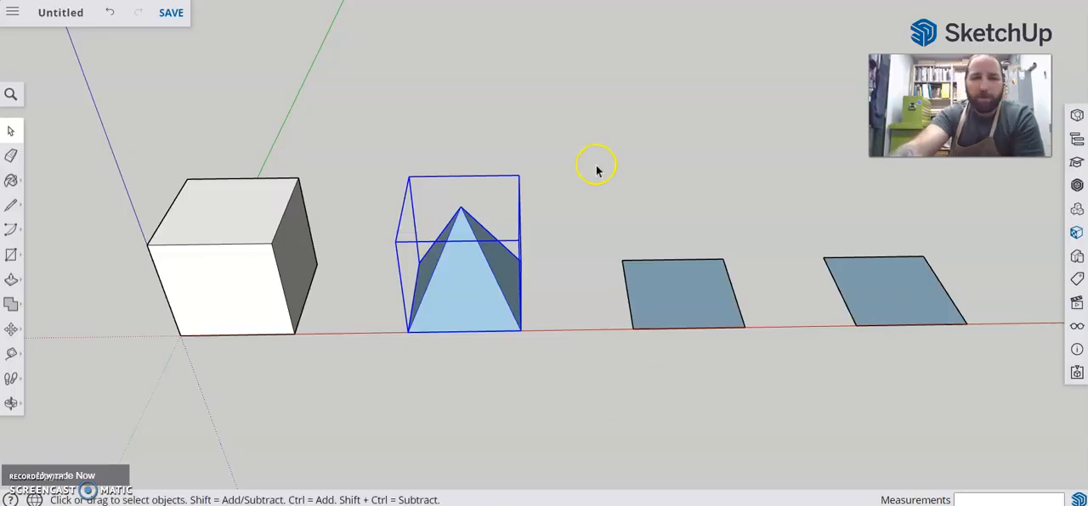
Move the pyramid component by its front base corner onto the matching corner of the cube's top face and clear the selection
{"action": "left_click", "coordinate": [511, 241]}
{"action": "left_click", "coordinate": [466, 267]}
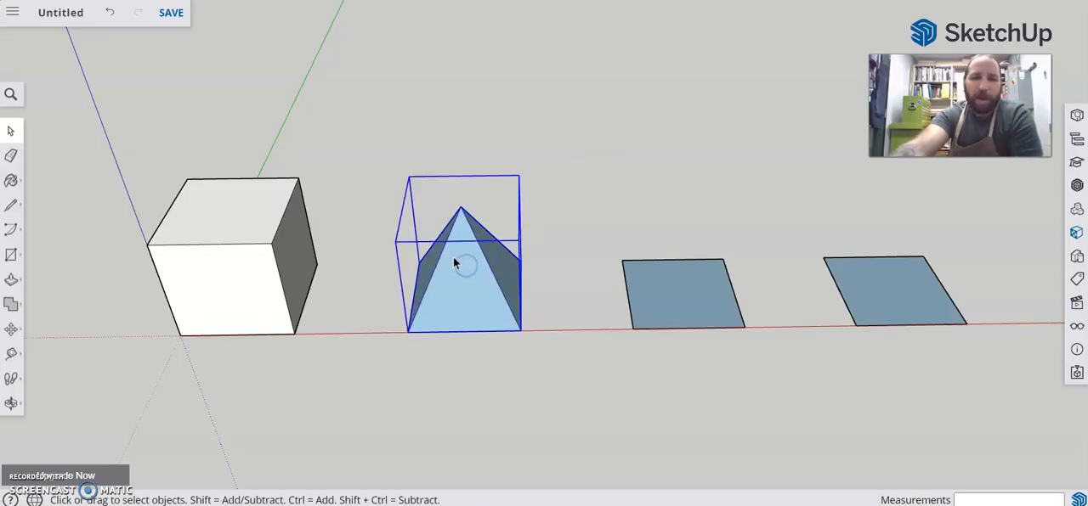
{"action": "key", "text": "m"}
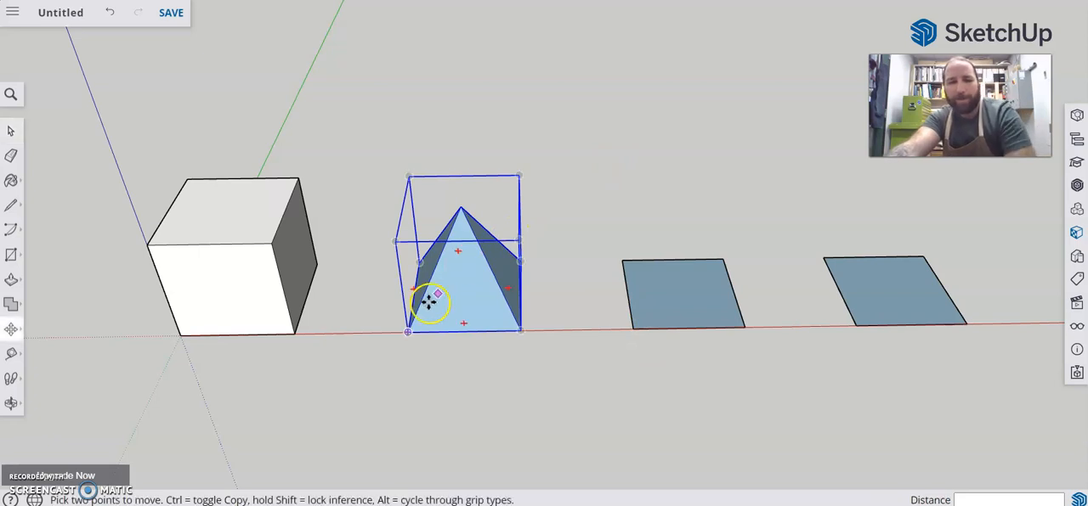
{"action": "left_click", "coordinate": [410, 334]}
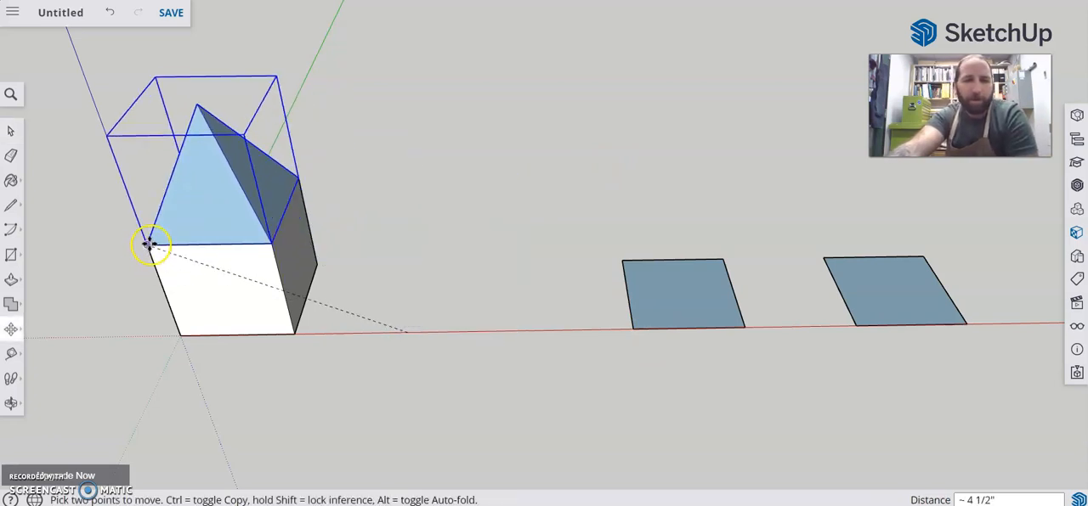
{"action": "left_click", "coordinate": [148, 244]}
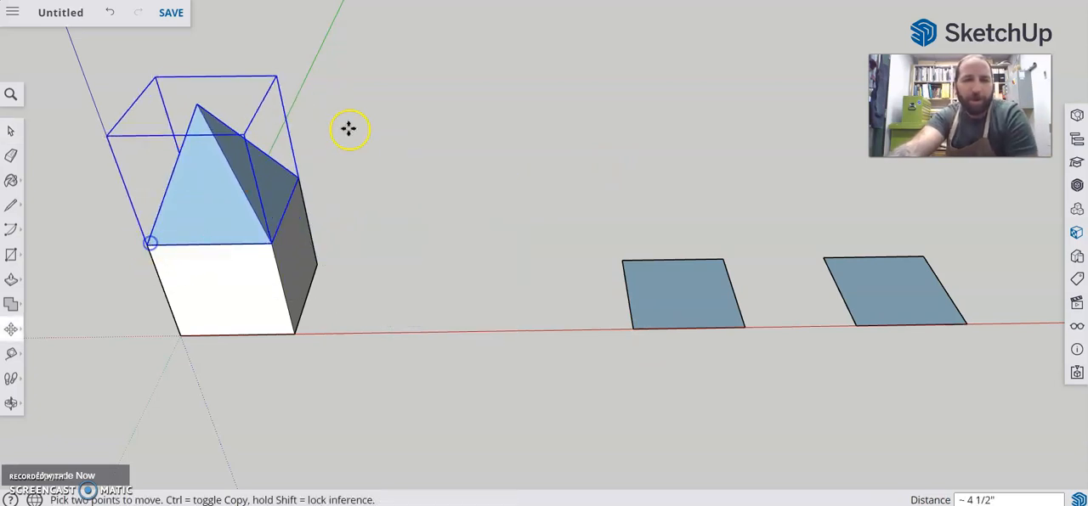
{"action": "left_click", "coordinate": [10, 130]}
{"action": "left_click", "coordinate": [454, 134]}
Move the pyramid down beside the cube, shift it 2 inches away along the red axis, and clear the selection
{"action": "left_click", "coordinate": [225, 173]}
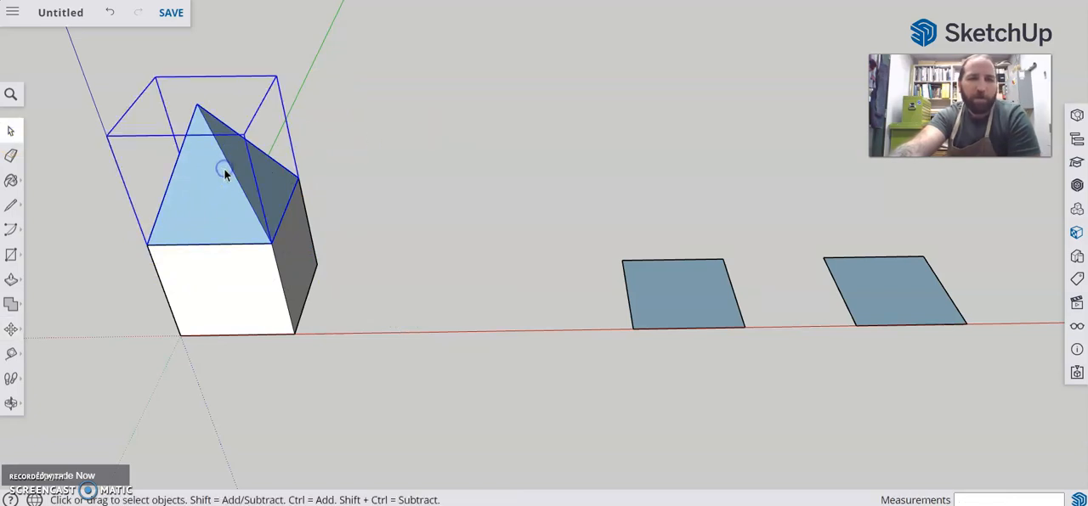
{"action": "key", "text": "m"}
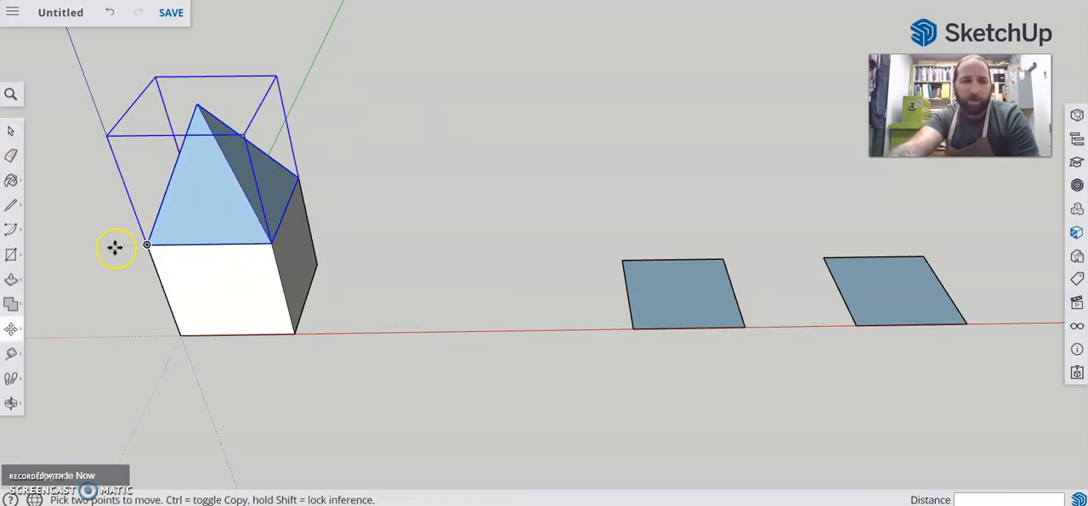
{"action": "left_click", "coordinate": [146, 244]}
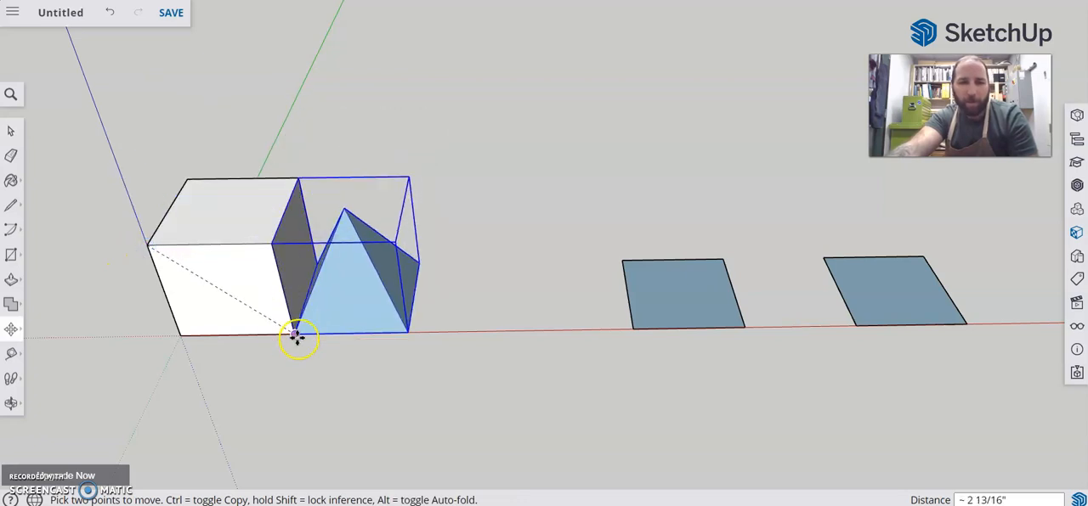
{"action": "left_click", "coordinate": [295, 331]}
{"action": "left_click", "coordinate": [294, 331]}
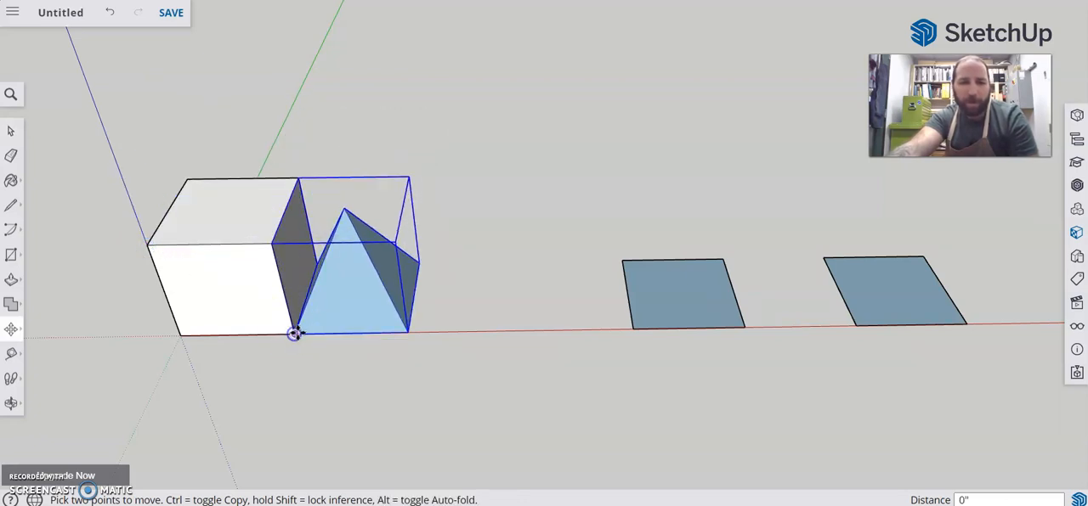
{"action": "left_click", "coordinate": [407, 332]}
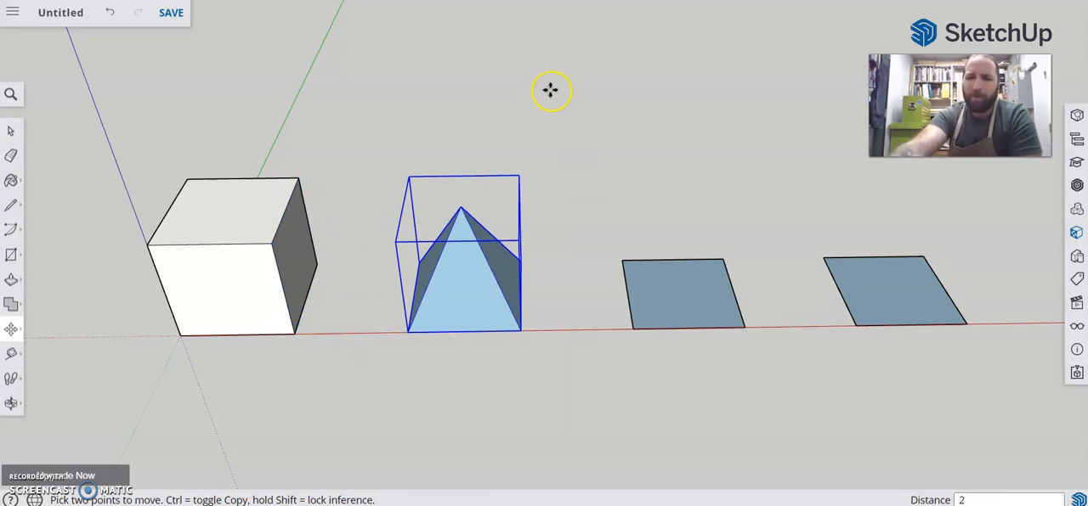
{"action": "left_click", "coordinate": [19, 135]}
{"action": "left_click", "coordinate": [502, 114]}
Draw a line across the third square base between the midpoints of its back and front edges
{"action": "key", "text": "l"}
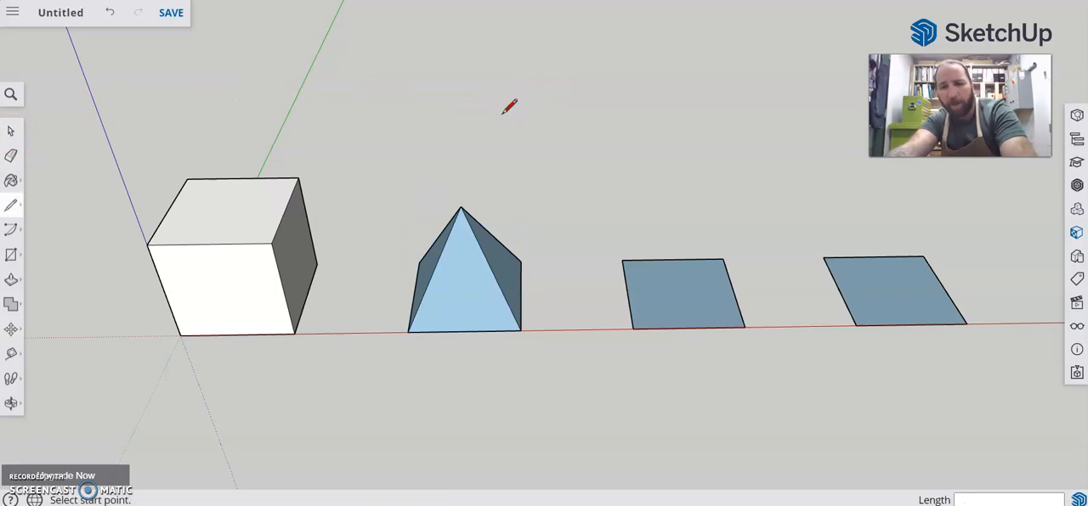
{"action": "left_click", "coordinate": [672, 259]}
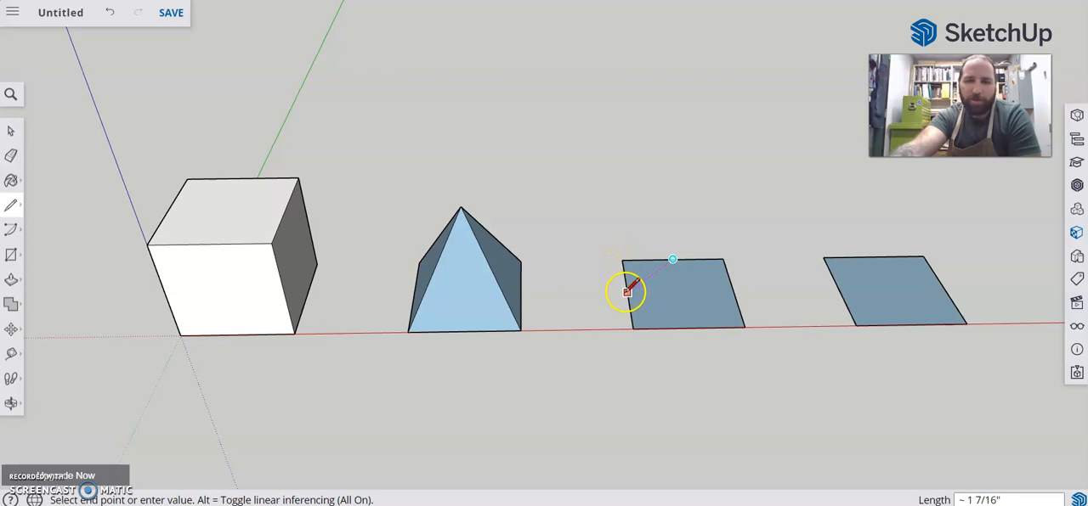
{"action": "left_click", "coordinate": [688, 327]}
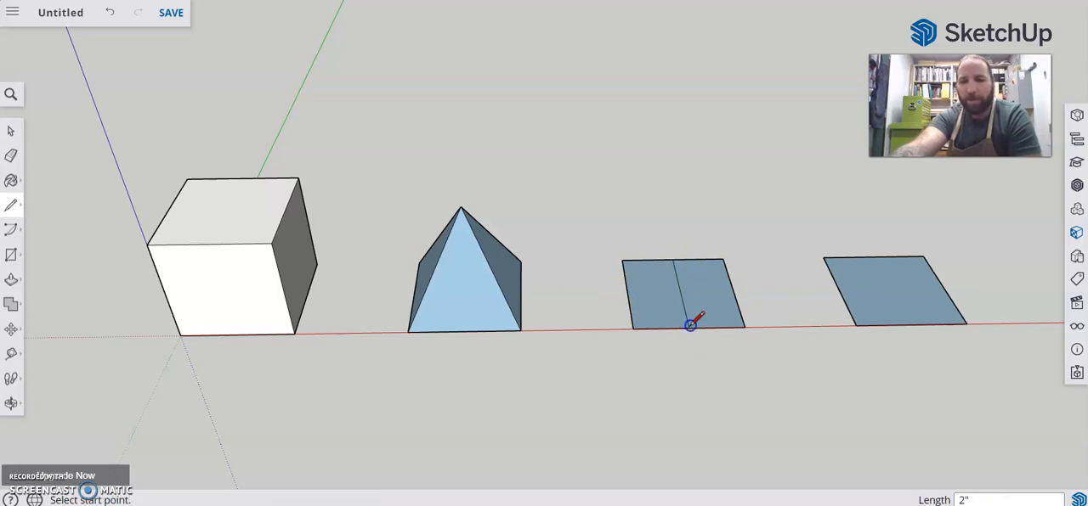
Raise the dividing line of the third square base 2 inches along the blue axis to form a tent-shaped ridge
{"action": "key", "text": "m"}
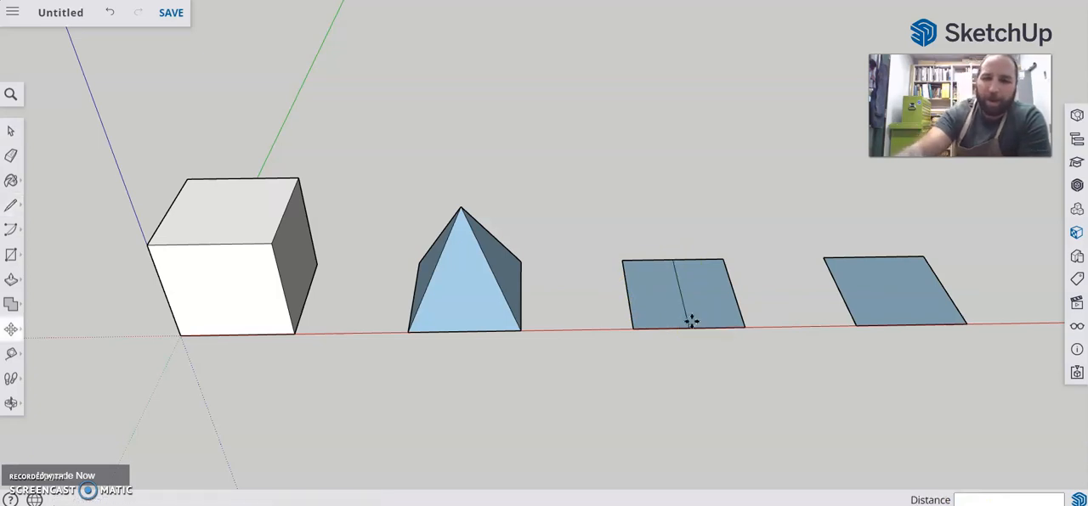
{"action": "left_click_drag", "start_coordinate": [685, 306], "coordinate": [694, 207]}
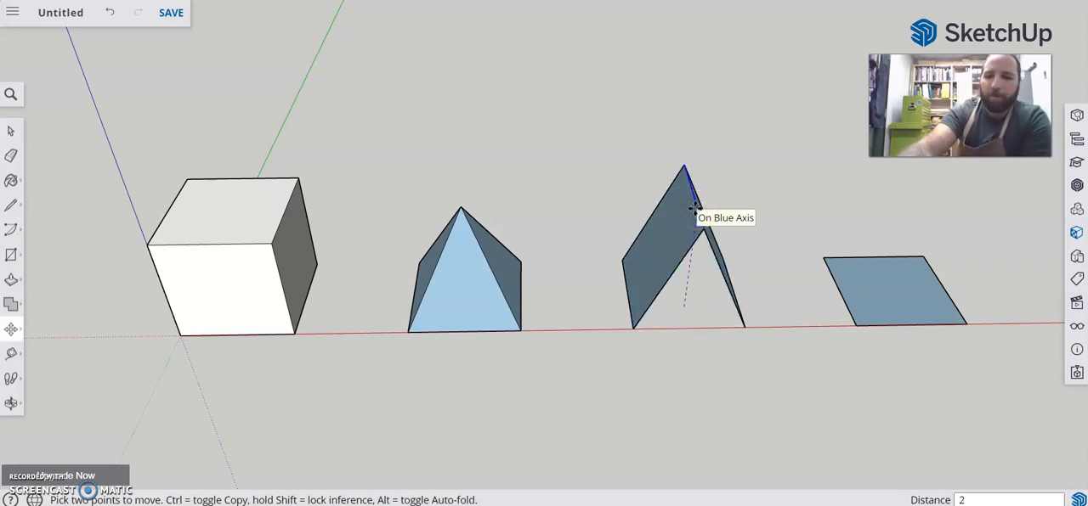
{"action": "key", "text": "Return"}
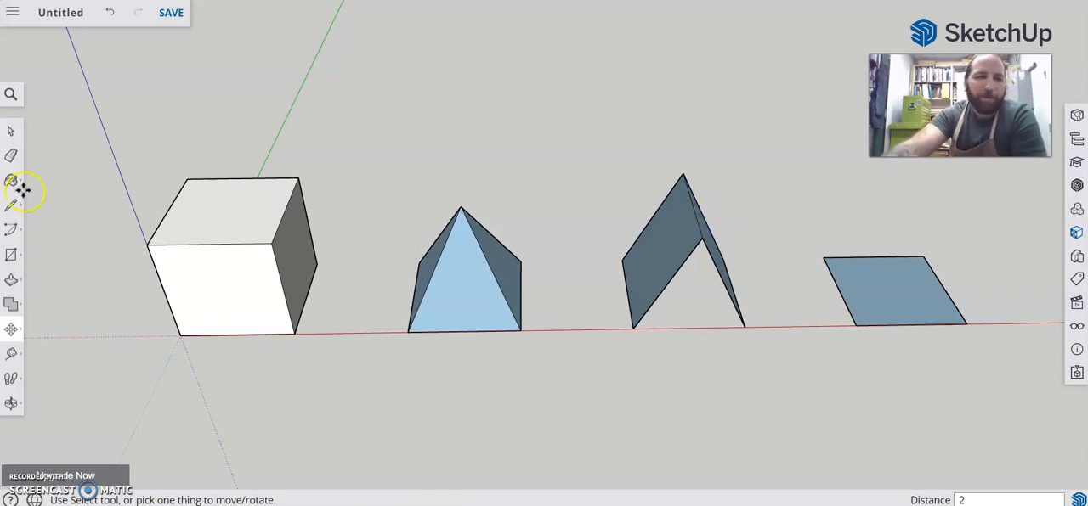
Draw a 2-inch square between opposite base corners of the tent shape to close its open base and front triangle
{"action": "left_click", "coordinate": [12, 254]}
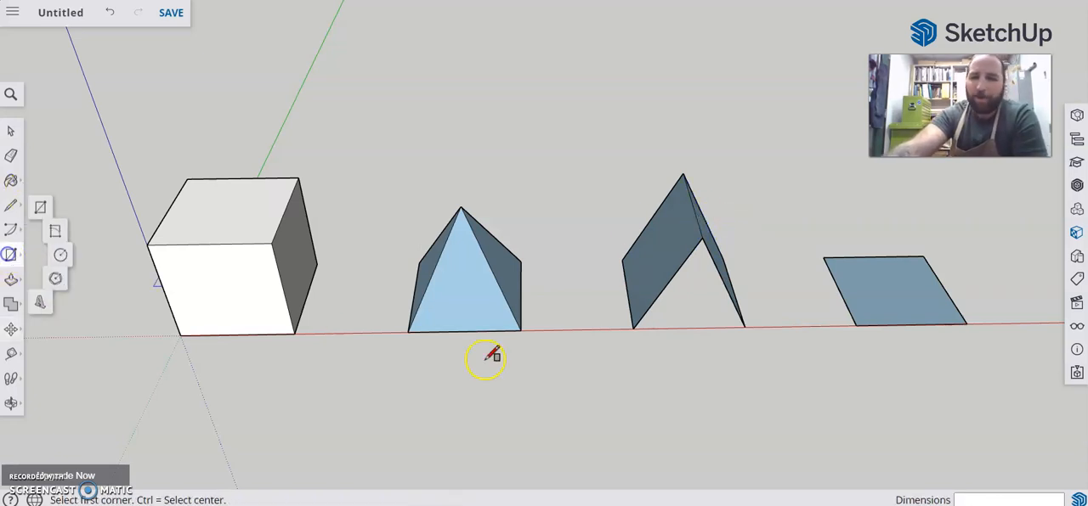
{"action": "left_click", "coordinate": [633, 328]}
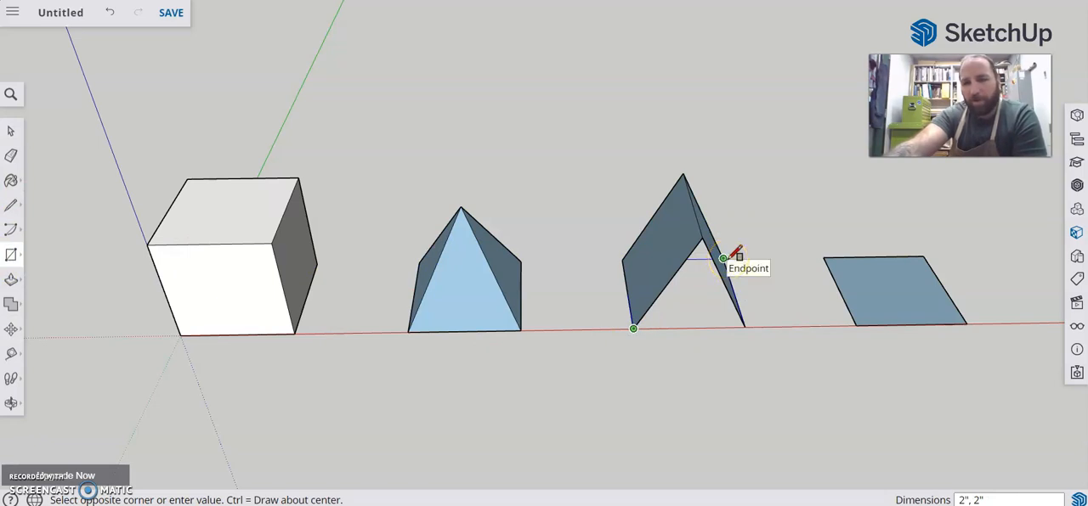
{"action": "left_click", "coordinate": [722, 258]}
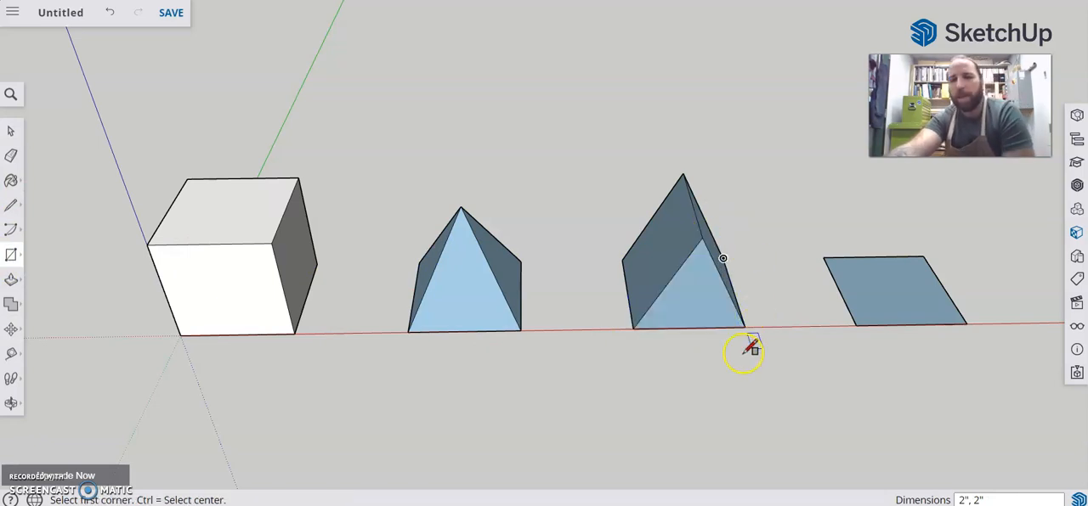
Select the entire tent-shaped solid, make it a component named "tent", and clear the selection
{"action": "middle_click_drag", "start_coordinate": [529, 161], "coordinate": [753, 451]}
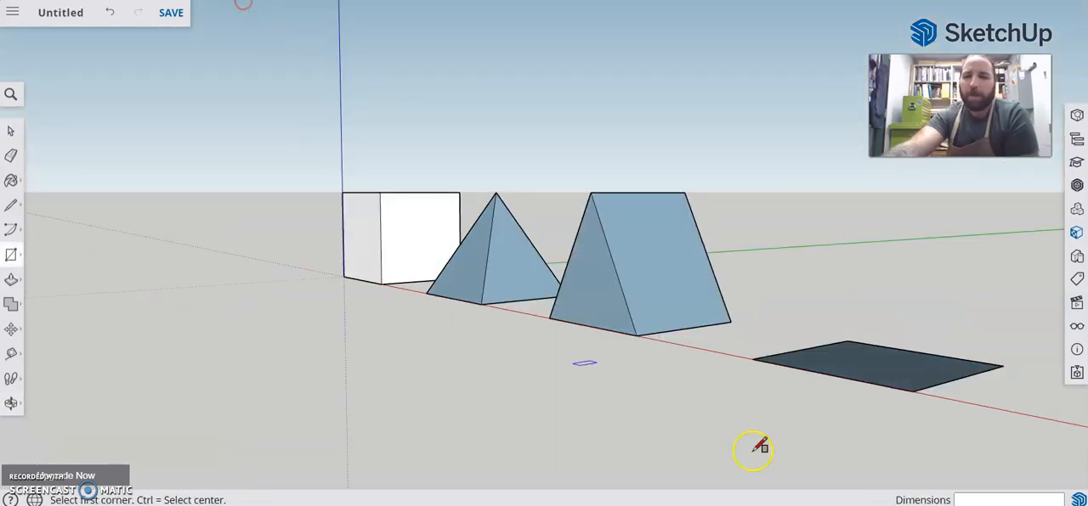
{"action": "middle_click_drag", "start_coordinate": [624, 311], "coordinate": [855, 482]}
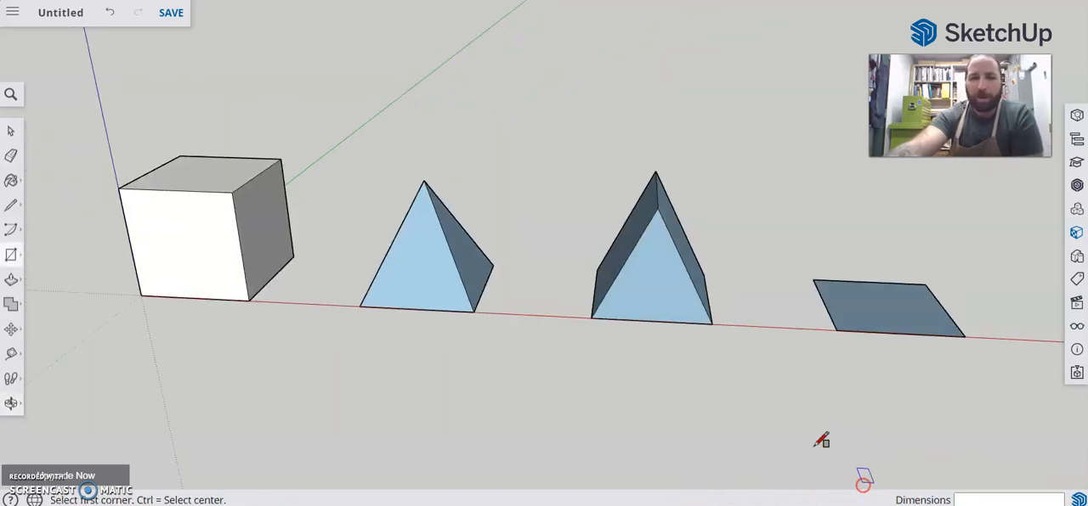
{"action": "middle_click_drag", "start_coordinate": [575, 356], "coordinate": [549, 447]}
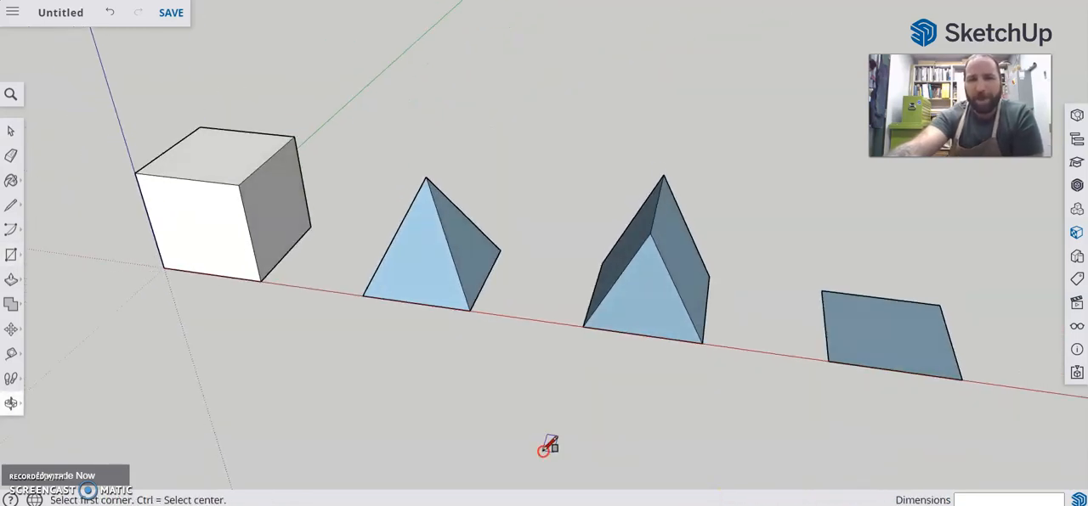
{"action": "left_click", "coordinate": [10, 132]}
{"action": "right_click", "coordinate": [576, 208]}
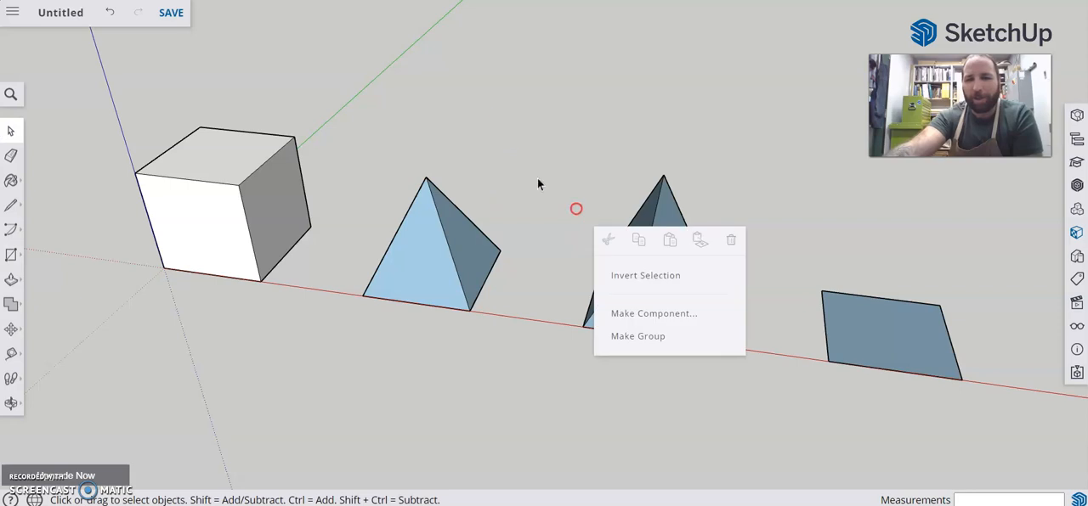
{"action": "left_click", "coordinate": [528, 103]}
{"action": "left_click_drag", "start_coordinate": [535, 80], "coordinate": [767, 441]}
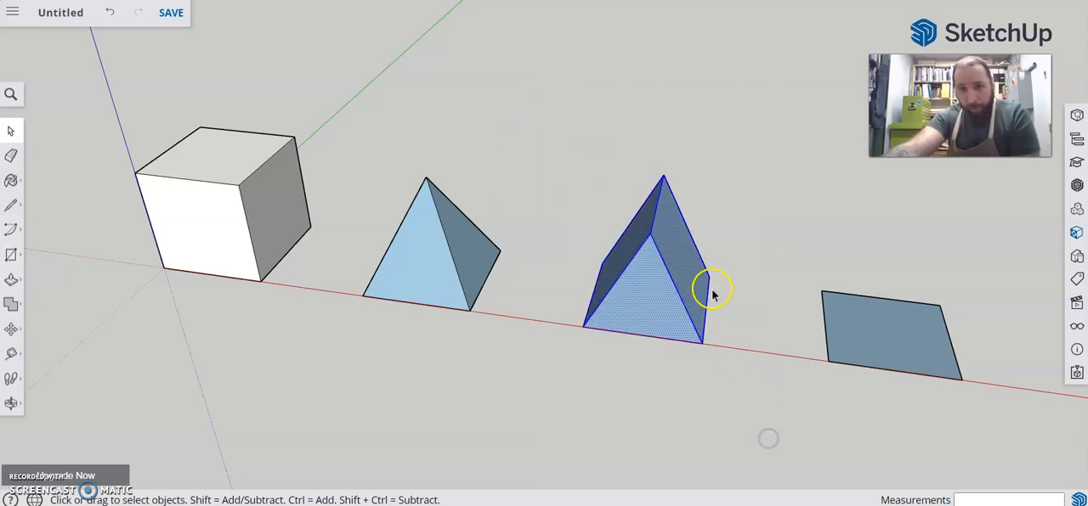
{"action": "right_click", "coordinate": [627, 295]}
{"action": "left_click", "coordinate": [698, 318]}
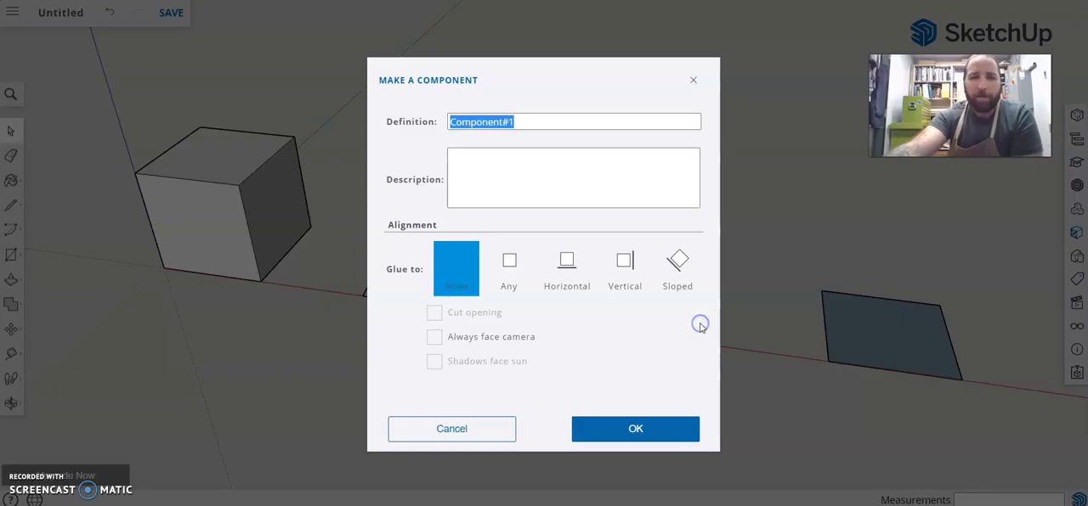
{"action": "type", "text": "tent"}
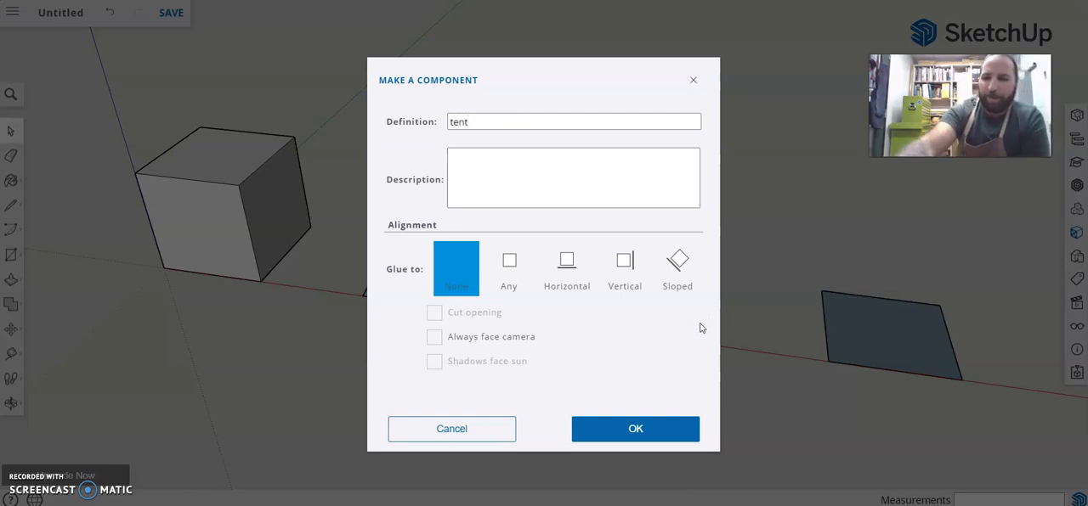
{"action": "key", "text": "Return"}
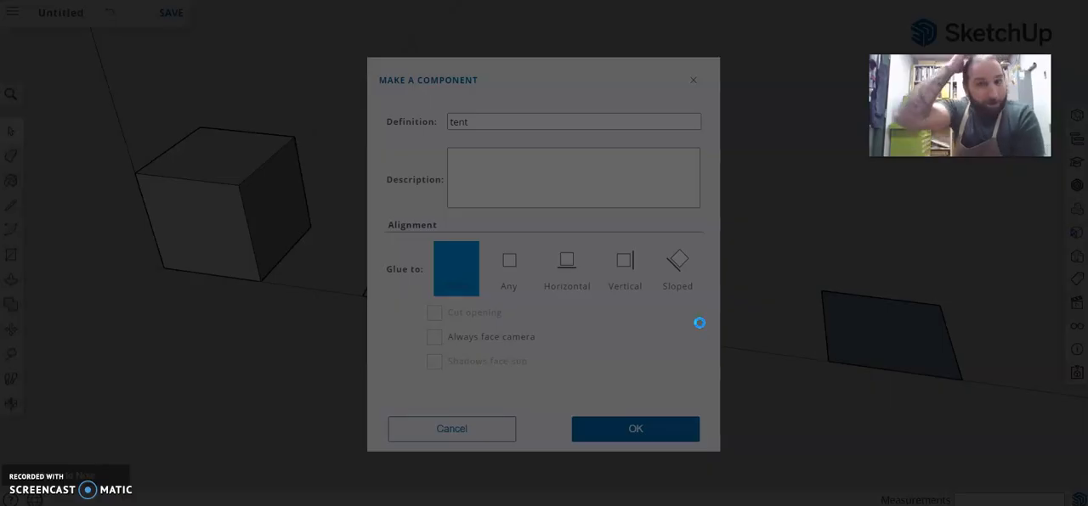
{"action": "left_click", "coordinate": [748, 208]}
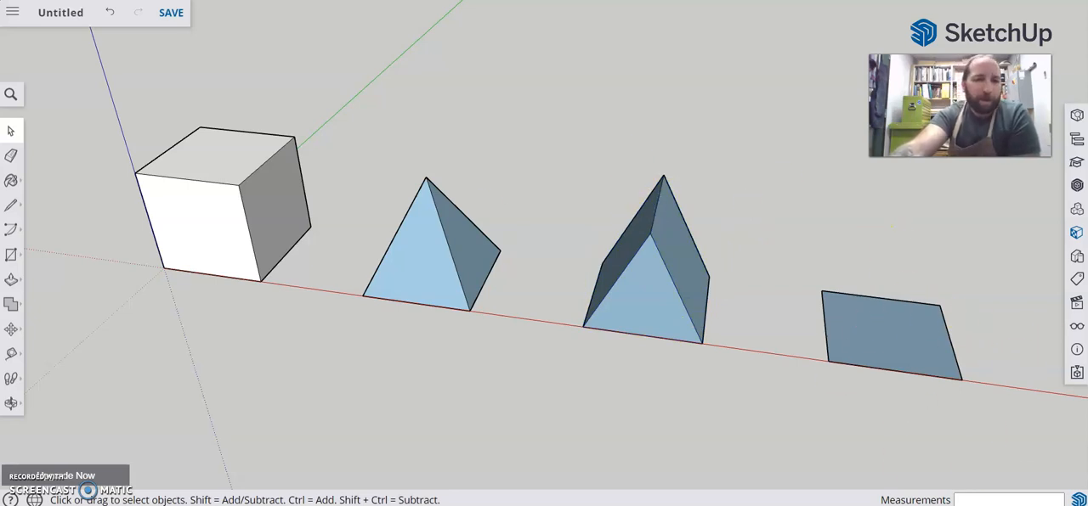
Place two guides with the Tape Measure, 1 inch in from the side and front edges, crossing at the fourth square's center
{"action": "left_click", "coordinate": [10, 354]}
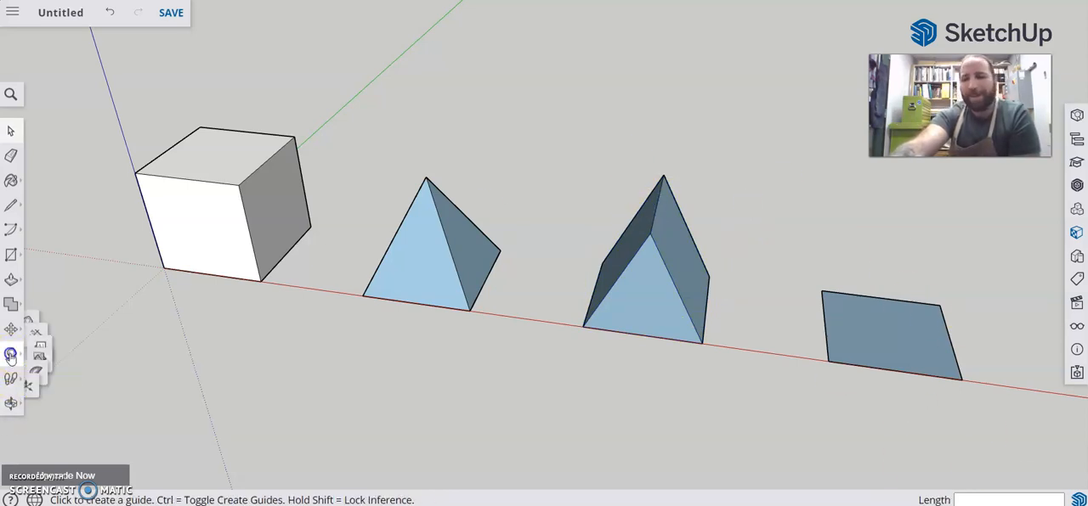
{"action": "left_click", "coordinate": [46, 284]}
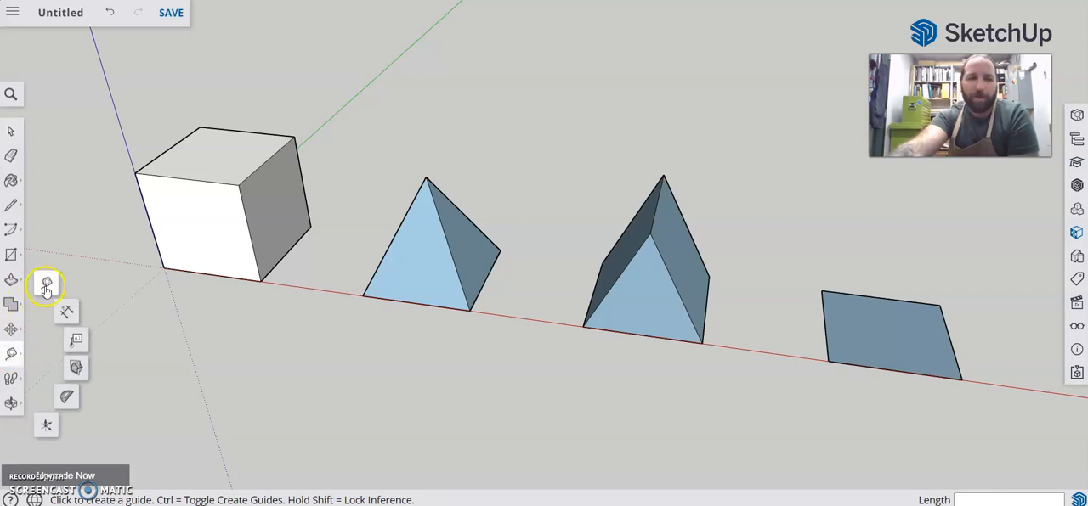
{"action": "left_click", "coordinate": [46, 288]}
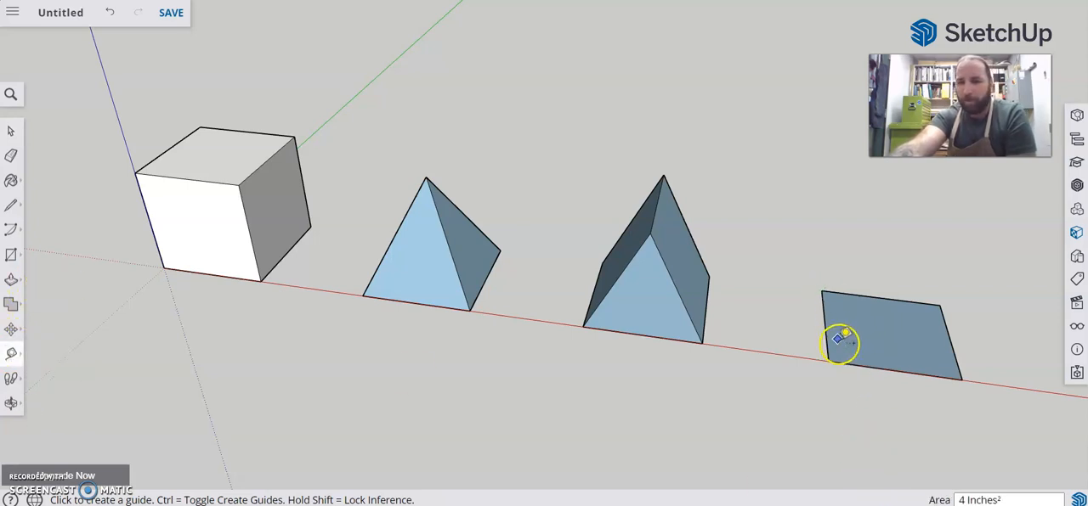
{"action": "left_click_drag", "start_coordinate": [830, 340], "coordinate": [905, 362]}
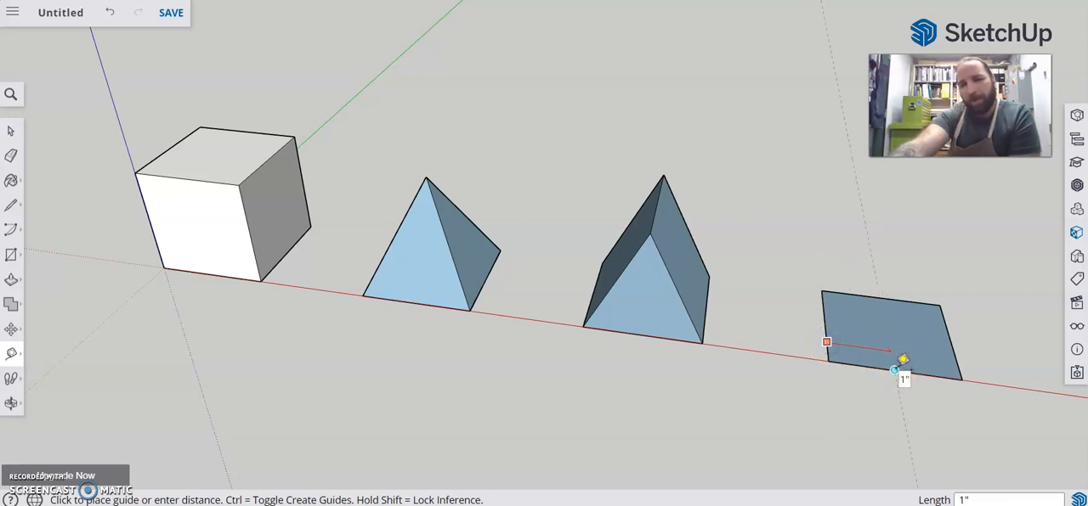
{"action": "left_click", "coordinate": [895, 370]}
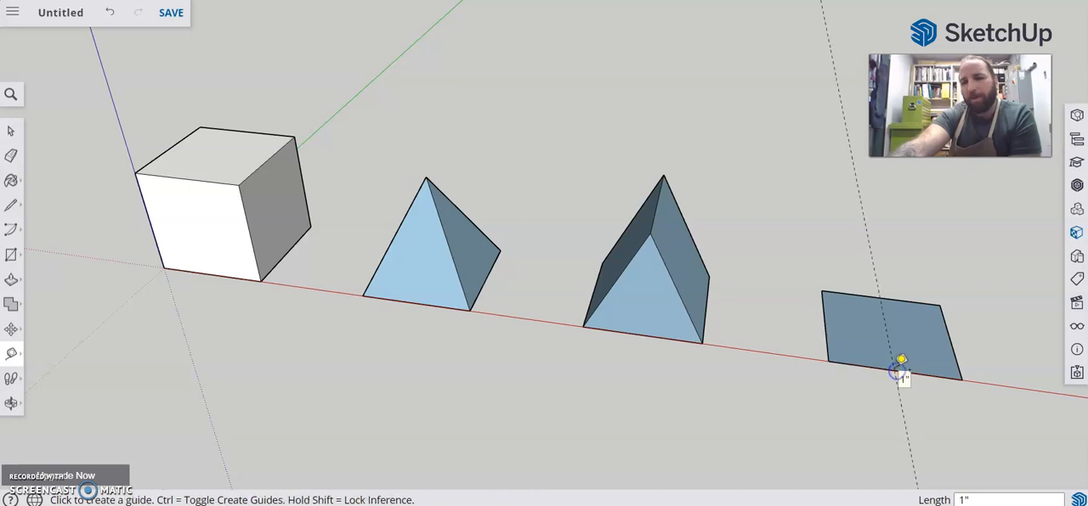
{"action": "left_click", "coordinate": [849, 365]}
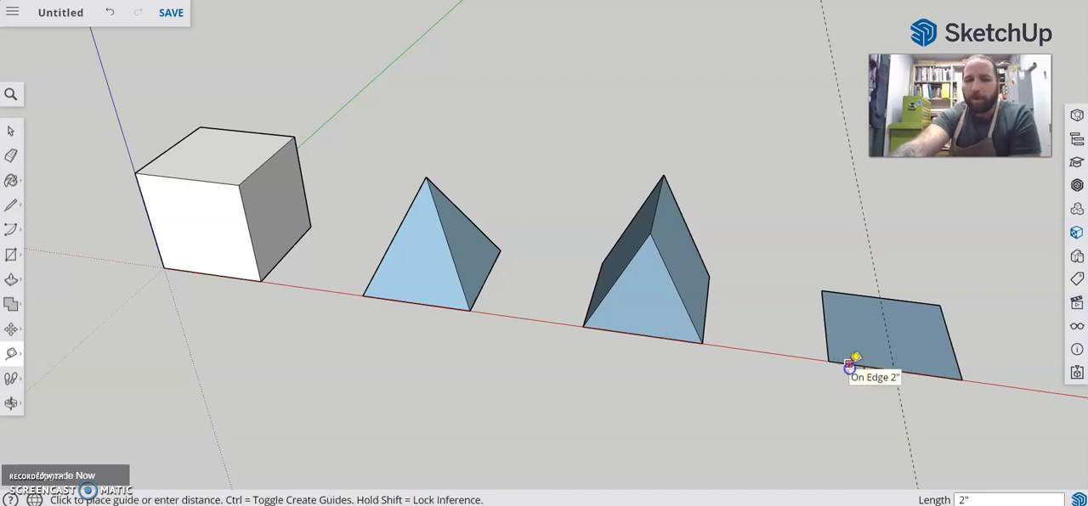
{"action": "left_click", "coordinate": [826, 323]}
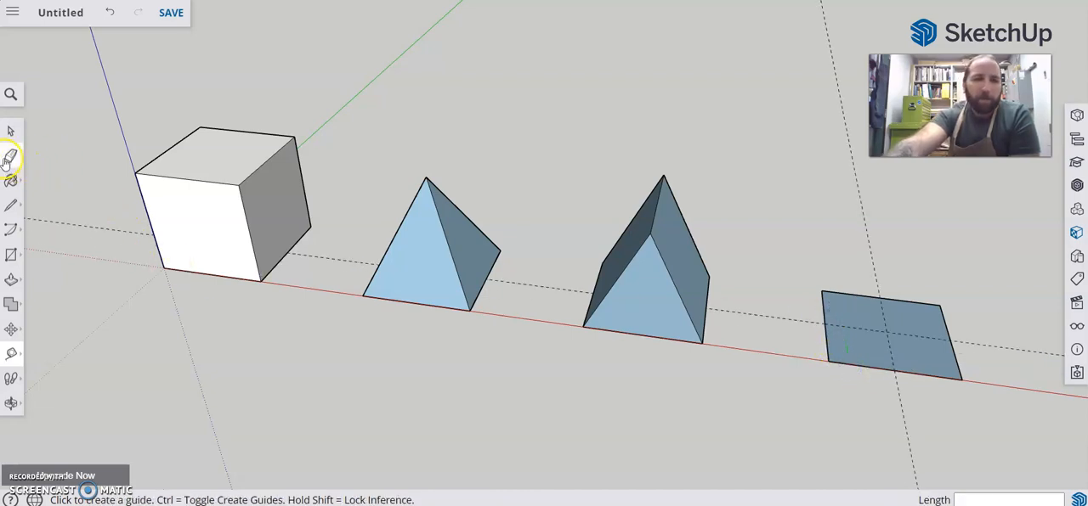
Erase all the edges of the fourth square base, leaving the two crossing guides
{"action": "left_click", "coordinate": [10, 157]}
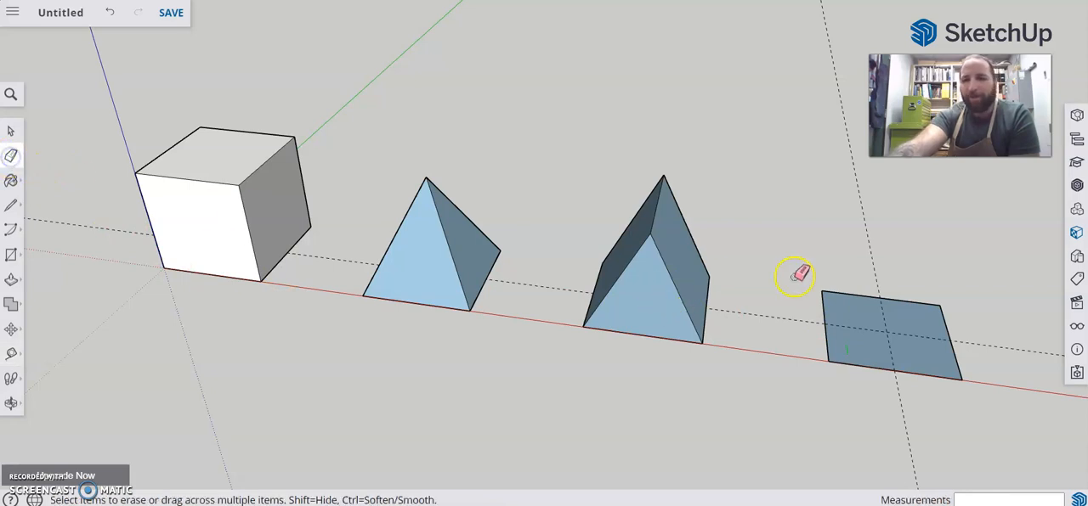
{"action": "left_click", "coordinate": [842, 295]}
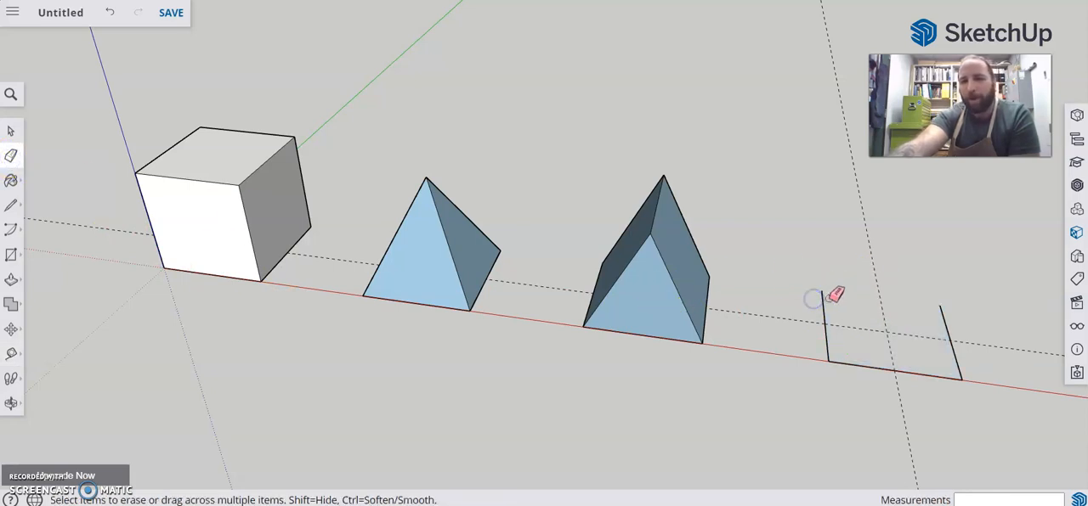
{"action": "left_click", "coordinate": [847, 364]}
{"action": "left_click", "coordinate": [955, 368]}
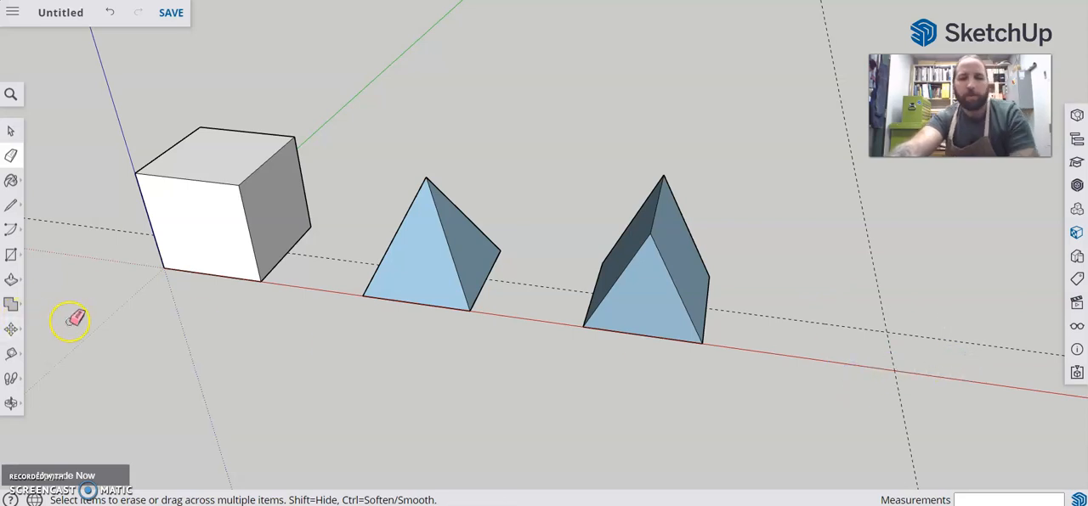
Draw a circle with a 1-inch radius centered on the intersection of the two guides
{"action": "key", "text": "c"}
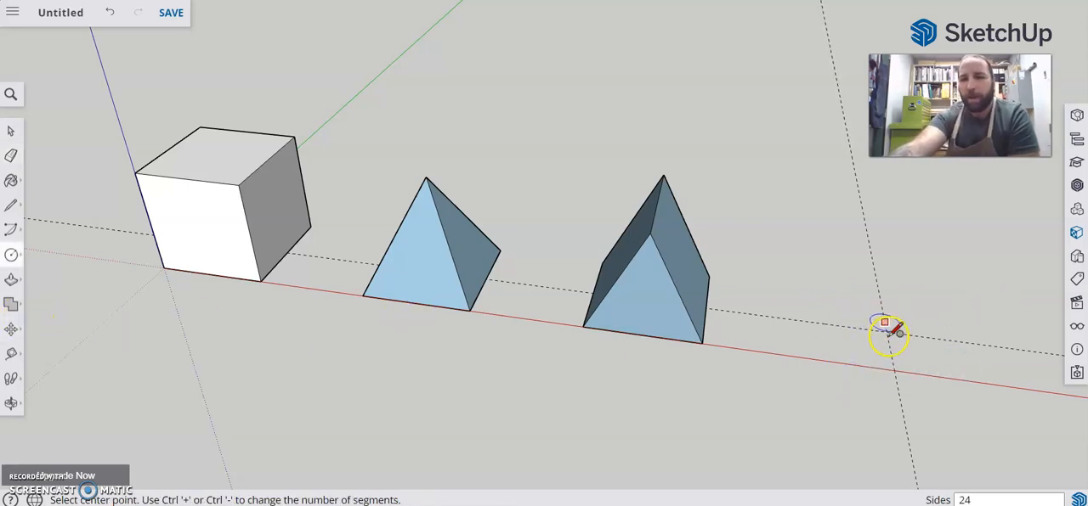
{"action": "left_click_drag", "start_coordinate": [886, 331], "coordinate": [927, 355]}
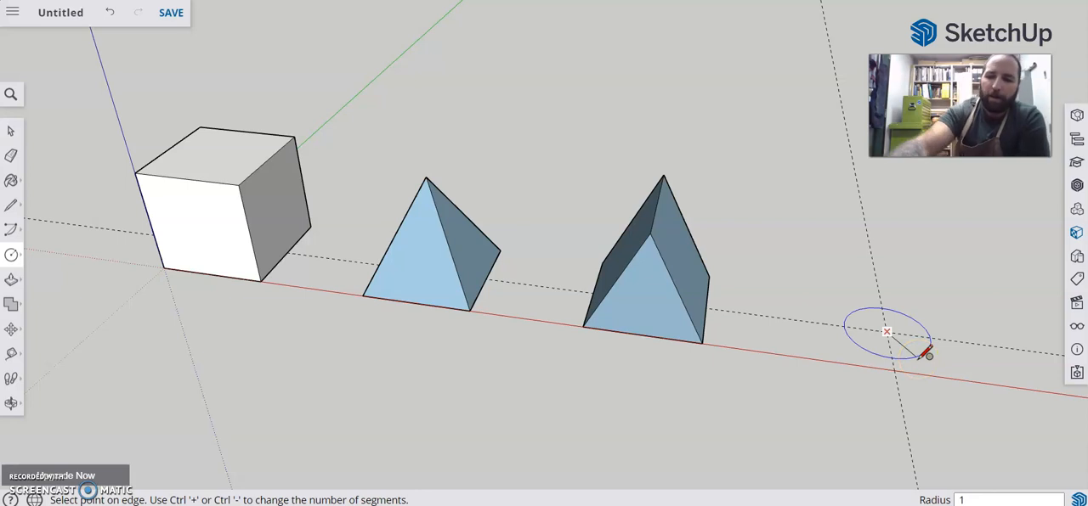
{"action": "left_click", "coordinate": [926, 355]}
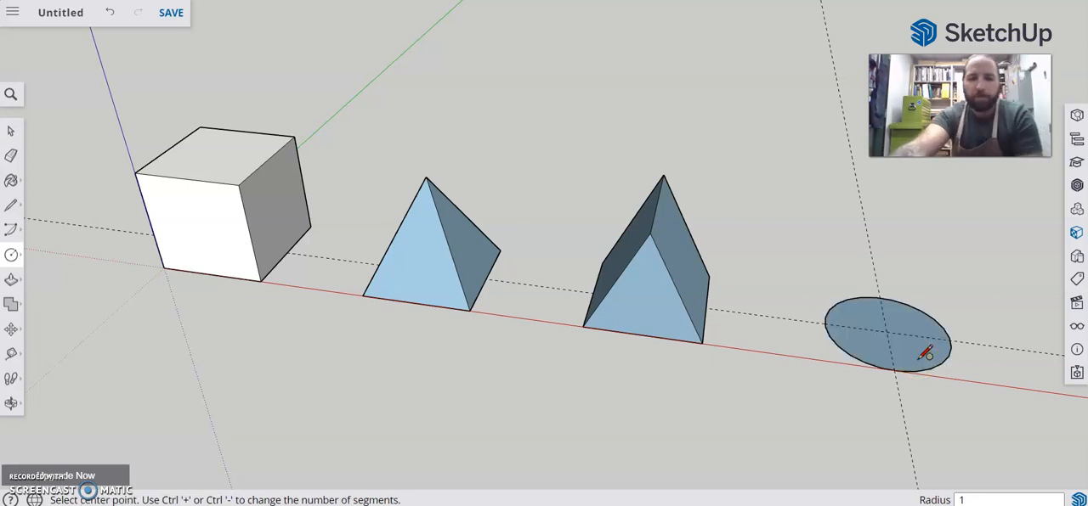
Erase both guides that cross at the circle's center
{"action": "key", "text": "e"}
{"action": "left_click", "coordinate": [864, 252]}
{"action": "left_click", "coordinate": [994, 336]}
{"action": "left_click_drag", "start_coordinate": [997, 333], "coordinate": [996, 349]}
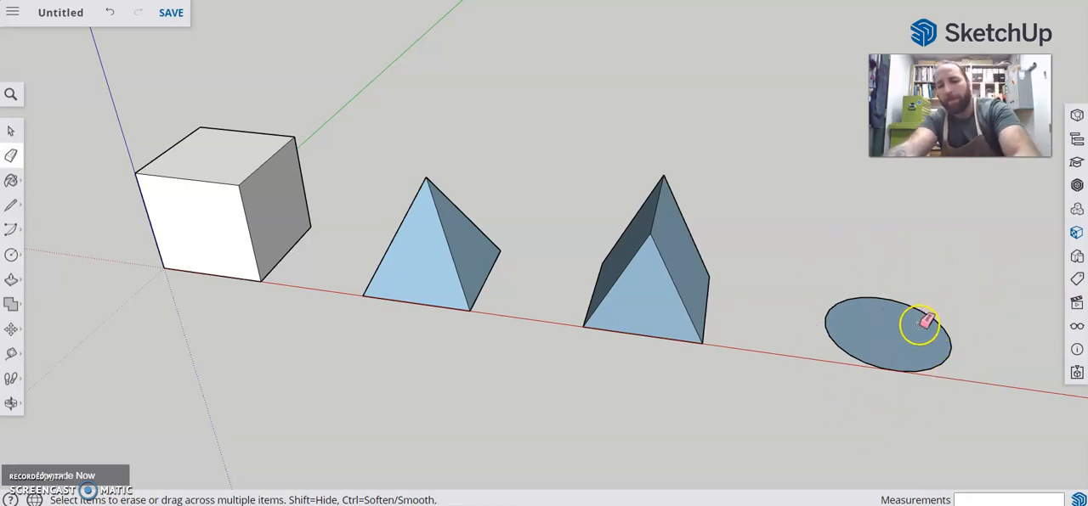
Pull the circle up into a 2-inch-high cylinder, matching its height to the cube's top face
{"action": "key", "text": "p"}
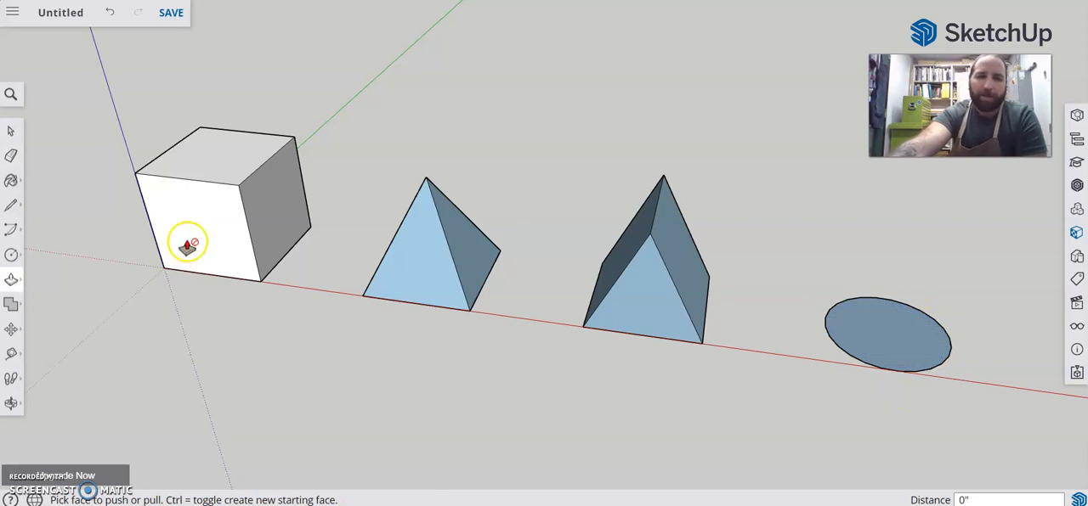
{"action": "left_click", "coordinate": [868, 334]}
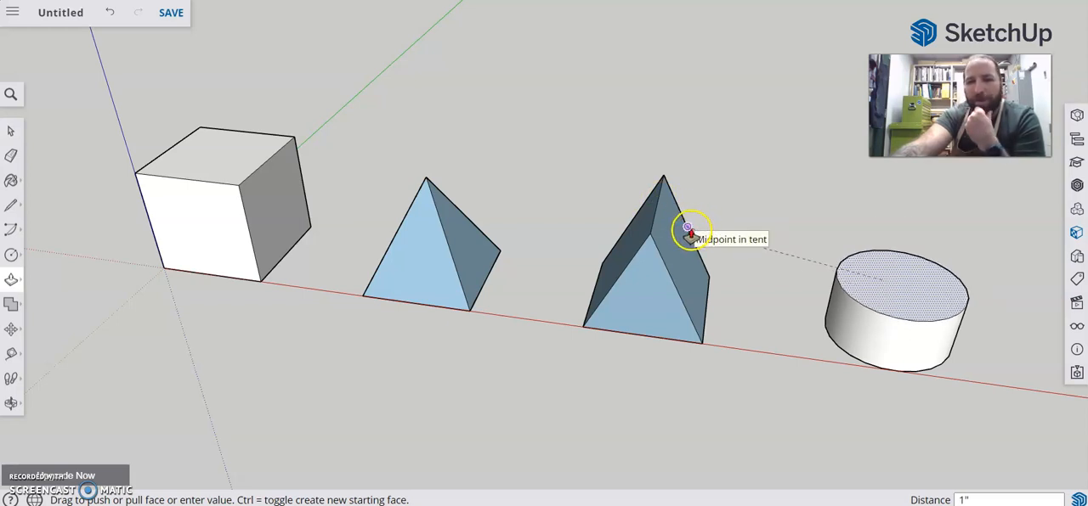
{"action": "left_click", "coordinate": [227, 163]}
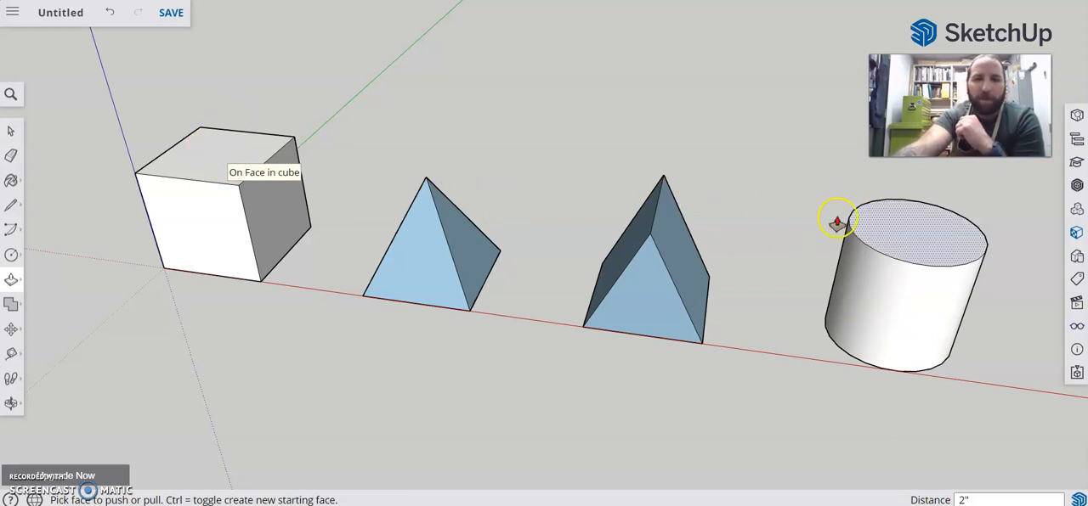
Make the whole cylinder a component named "cylinder" and deselect it
{"action": "left_click", "coordinate": [11, 132]}
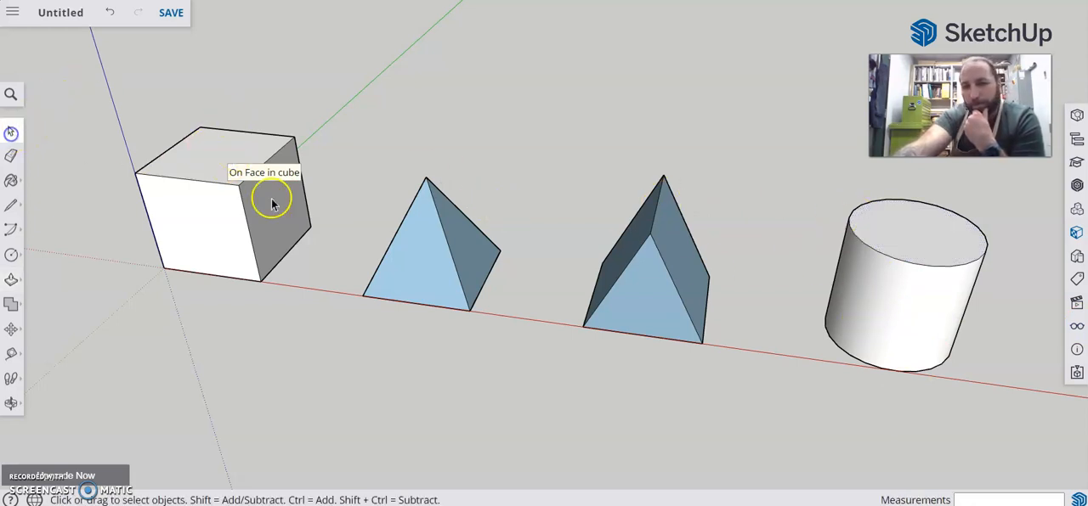
{"action": "left_click_drag", "start_coordinate": [799, 145], "coordinate": [1035, 441]}
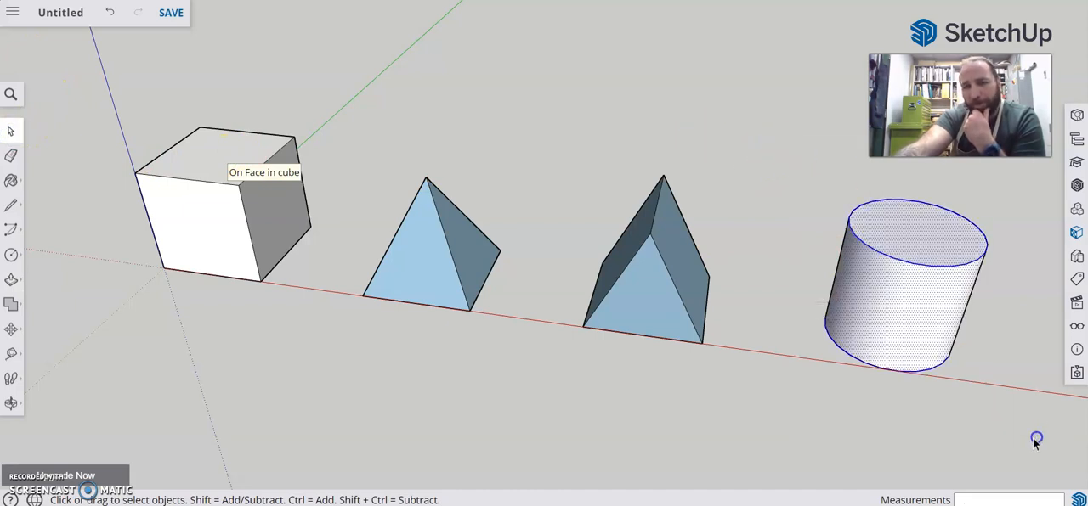
{"action": "right_click", "coordinate": [903, 290]}
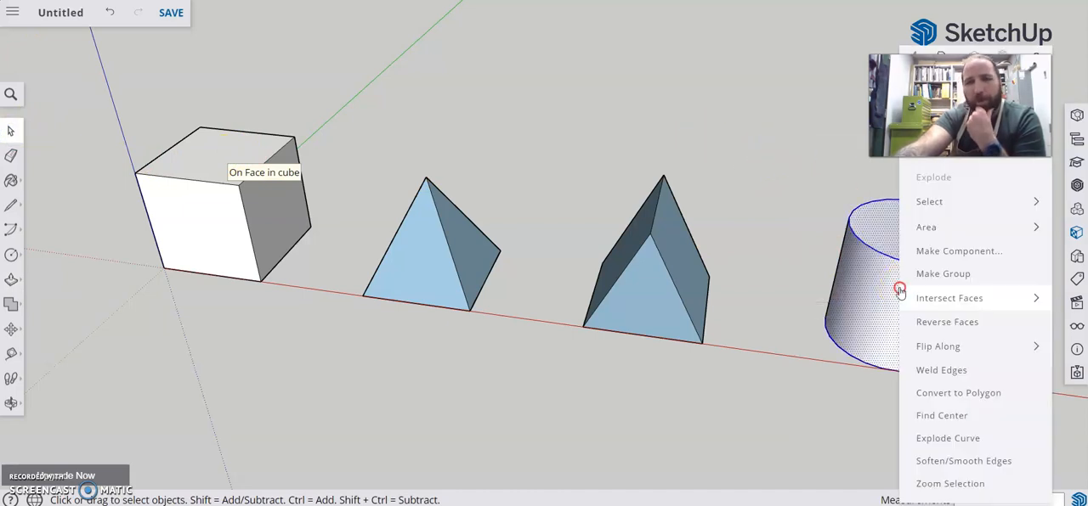
{"action": "left_click", "coordinate": [941, 252]}
{"action": "type", "text": "cylinder"}
{"action": "key", "text": "Return"}
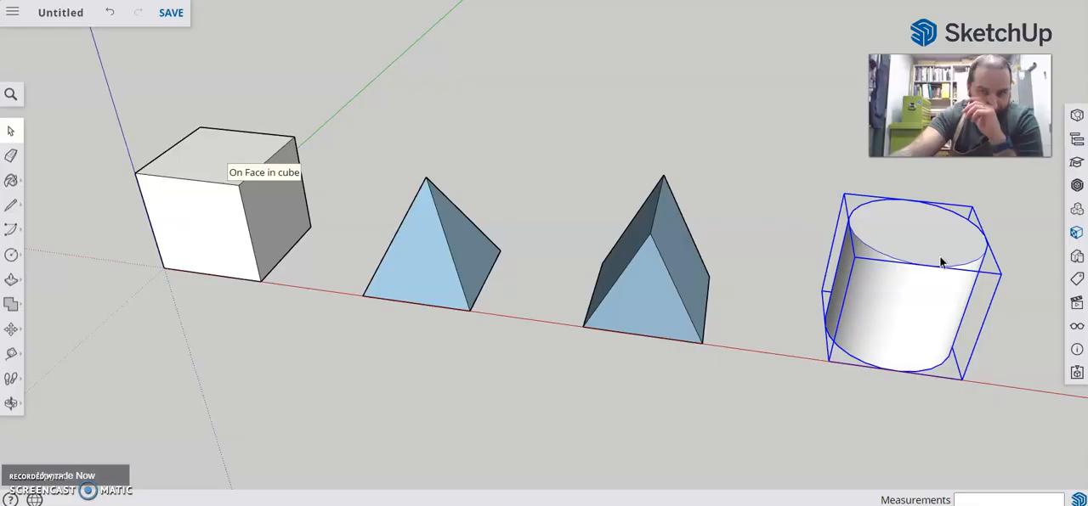
{"action": "left_click", "coordinate": [734, 94]}
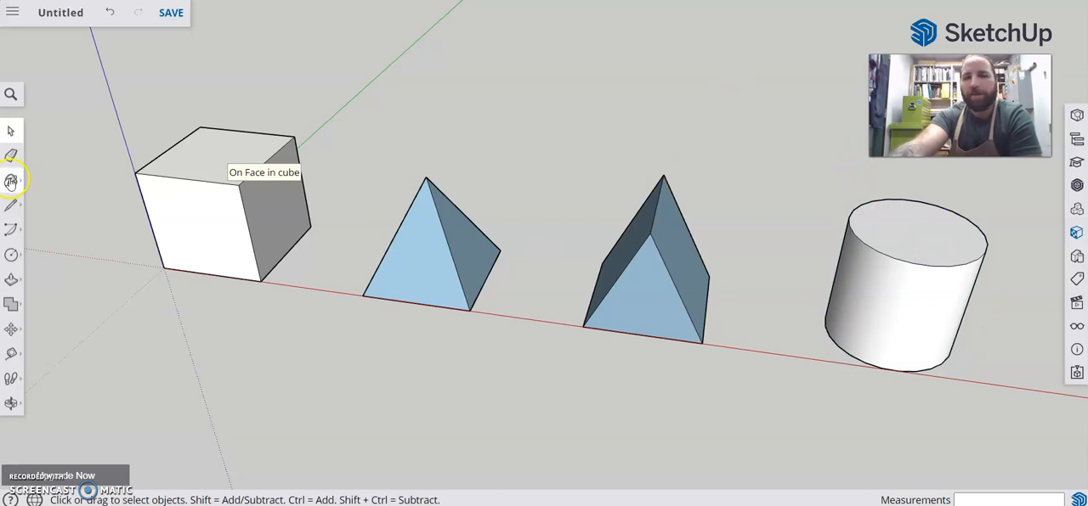
Paint the cylinder with the white horizontal-slat material from the Window Coverings collection
{"action": "left_click", "coordinate": [11, 181]}
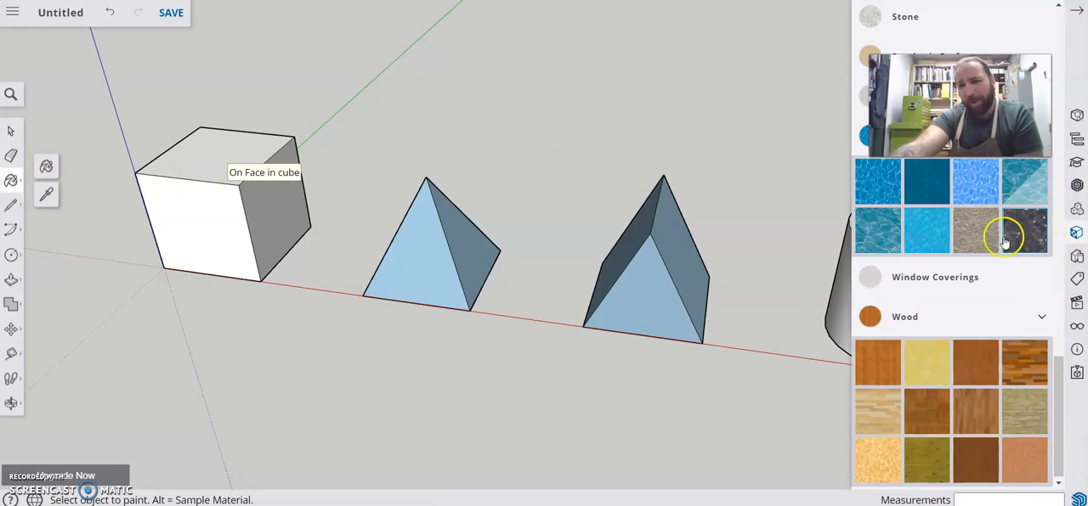
{"action": "left_click", "coordinate": [941, 279]}
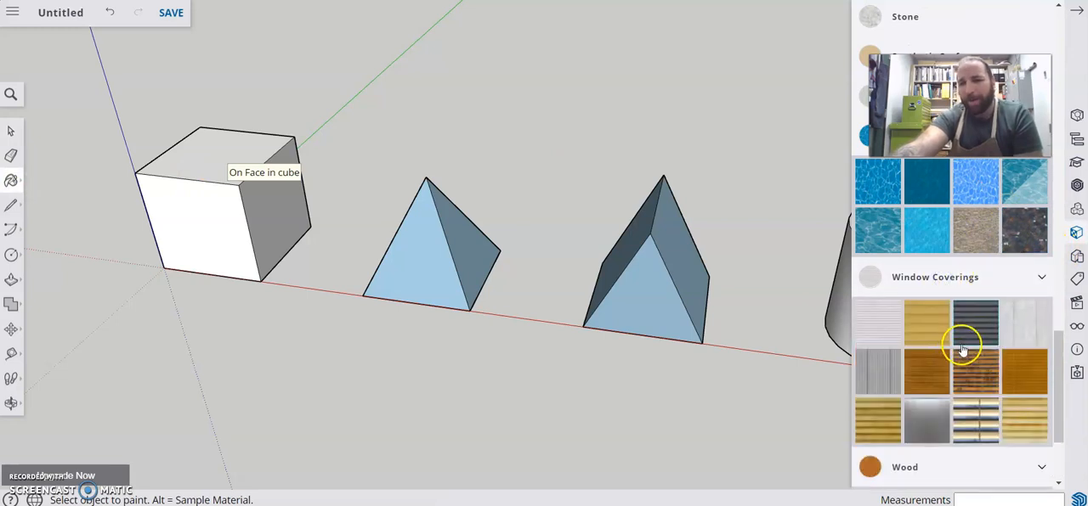
{"action": "left_click", "coordinate": [894, 321]}
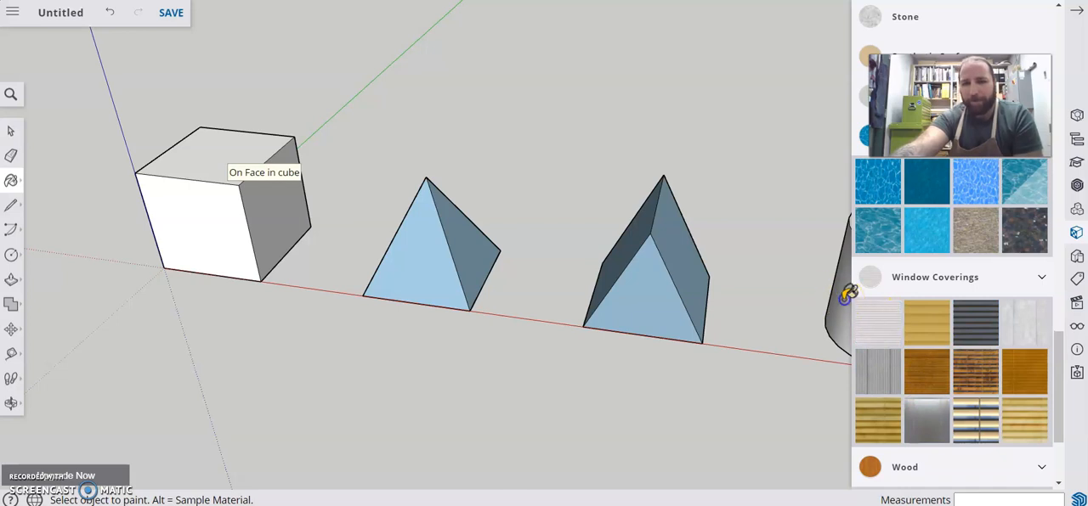
{"action": "scroll", "coordinate": [828, 314], "scroll_direction": "down", "scroll_amount": 10}
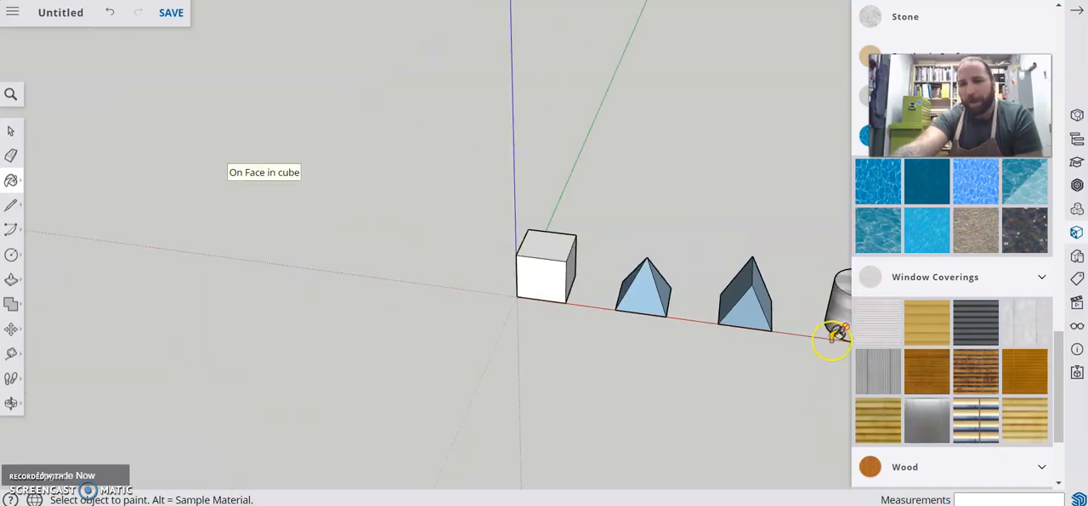
{"action": "mouse_move", "coordinate": [790, 367]}
{"action": "middle_mouse_down"}
{"action": "mouse_move", "coordinate": [563, 347]}
{"action": "mouse_move", "coordinate": [576, 291]}
{"action": "middle_mouse_up"}
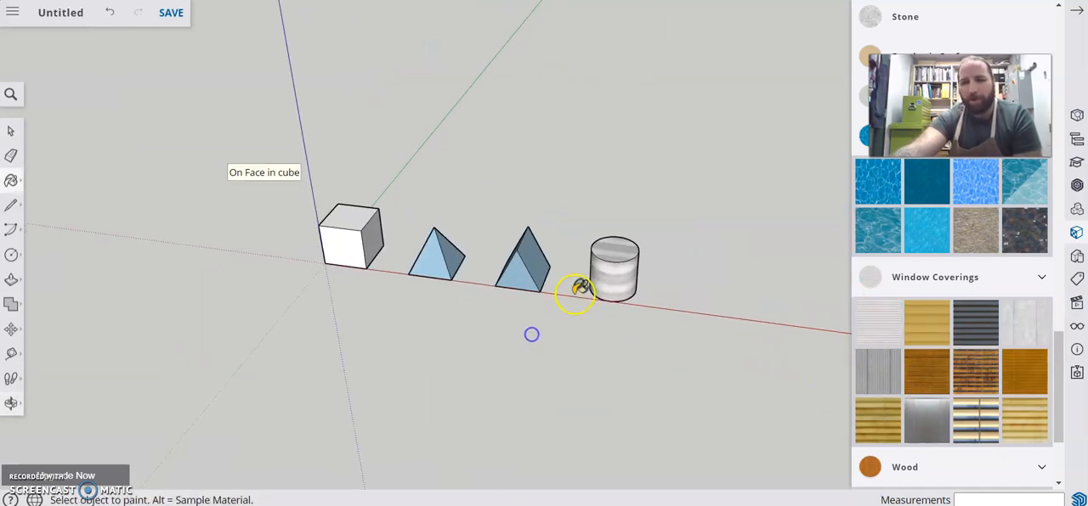
{"action": "scroll", "coordinate": [646, 228], "scroll_direction": "up", "scroll_amount": 5}
{"action": "scroll", "coordinate": [629, 246], "scroll_direction": "up", "scroll_amount": 2}
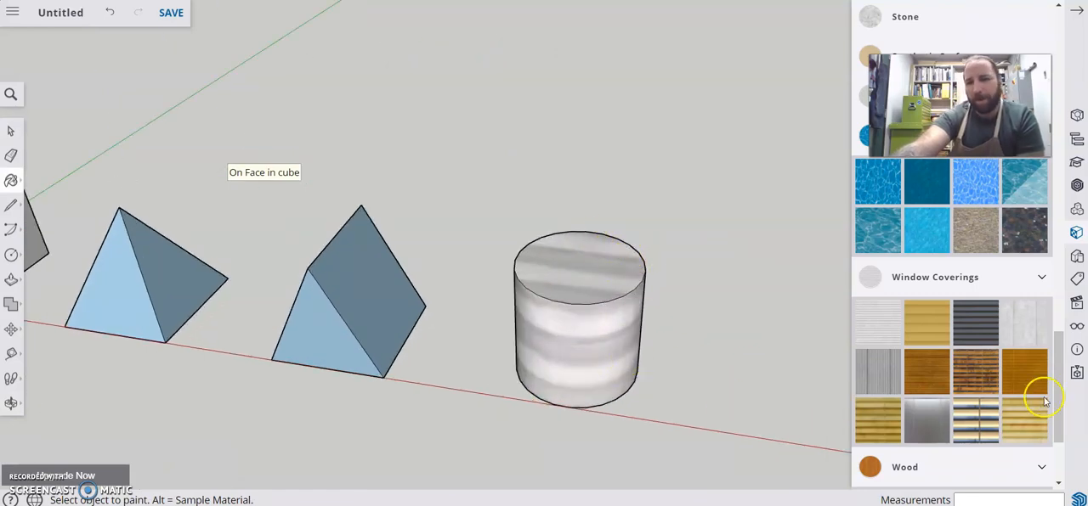
Paint the tent shape with the cloudy sky-reflection material from the Glass and Mirrors collection
{"action": "scroll", "coordinate": [968, 273], "scroll_direction": "up", "scroll_amount": 6}
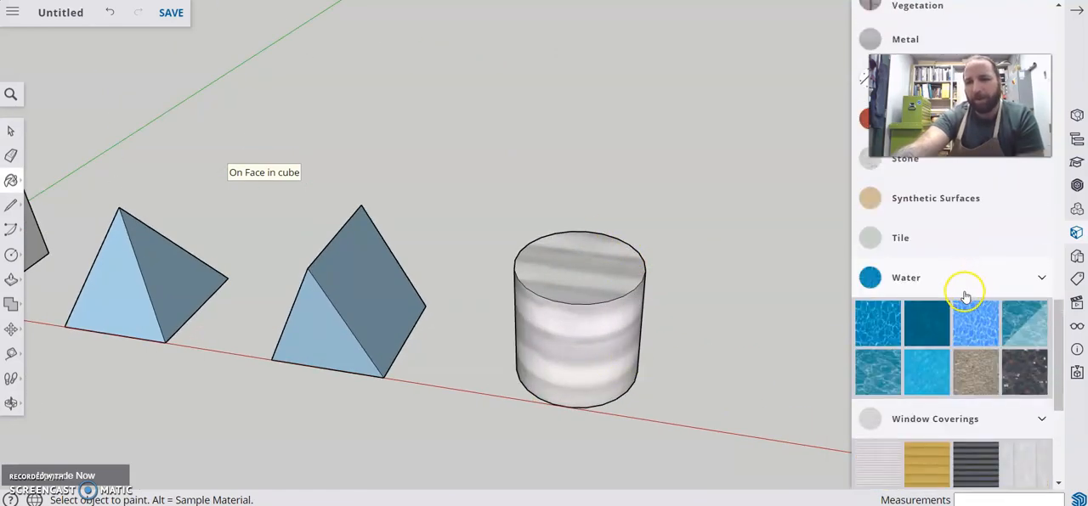
{"action": "scroll", "coordinate": [960, 305], "scroll_direction": "up", "scroll_amount": 2}
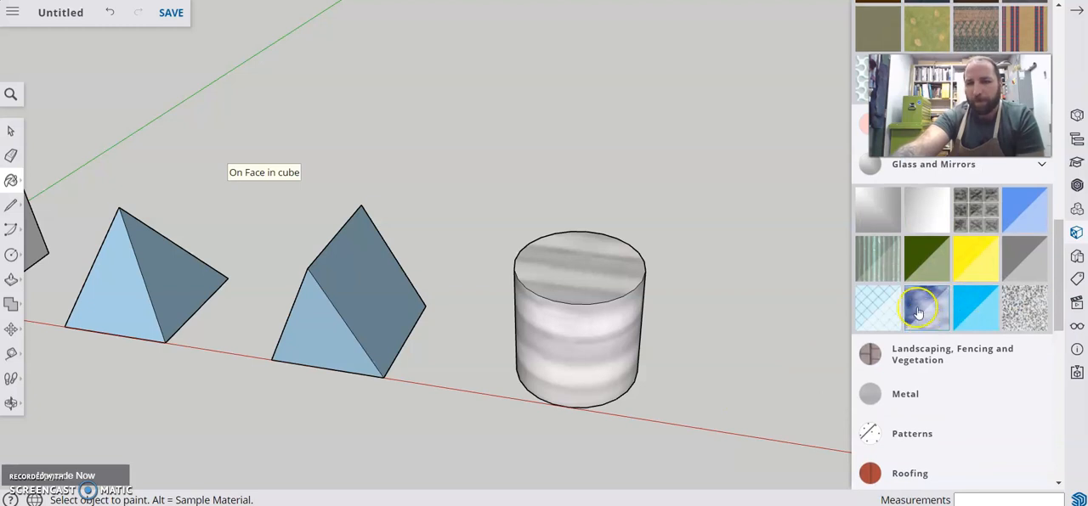
{"action": "left_click", "coordinate": [361, 285]}
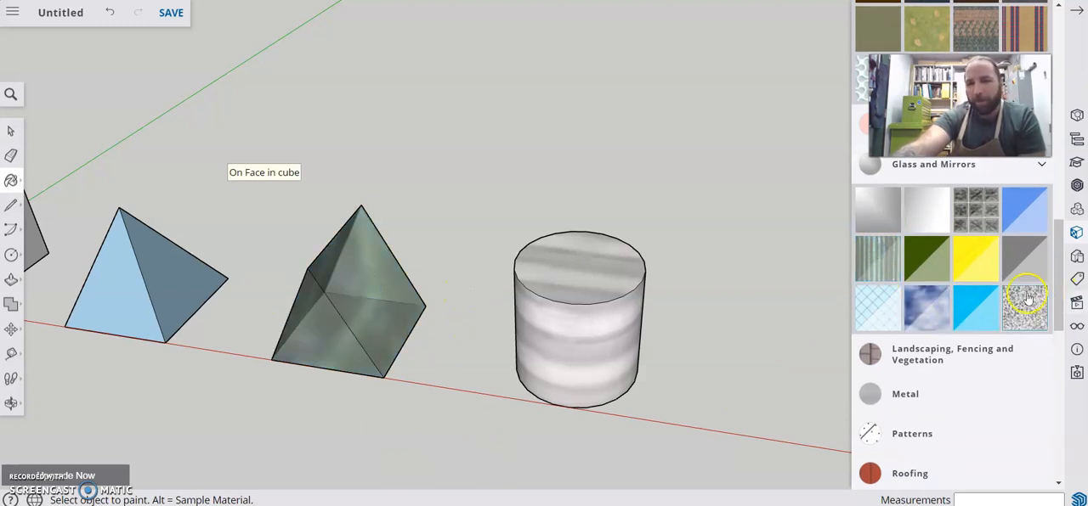
Paint the pyramid with the blue-grey block material with tan joints from the Brick, Cladding and Siding collection
{"action": "scroll", "coordinate": [900, 306], "scroll_direction": "up", "scroll_amount": 3}
{"action": "scroll", "coordinate": [906, 298], "scroll_direction": "up", "scroll_amount": 5}
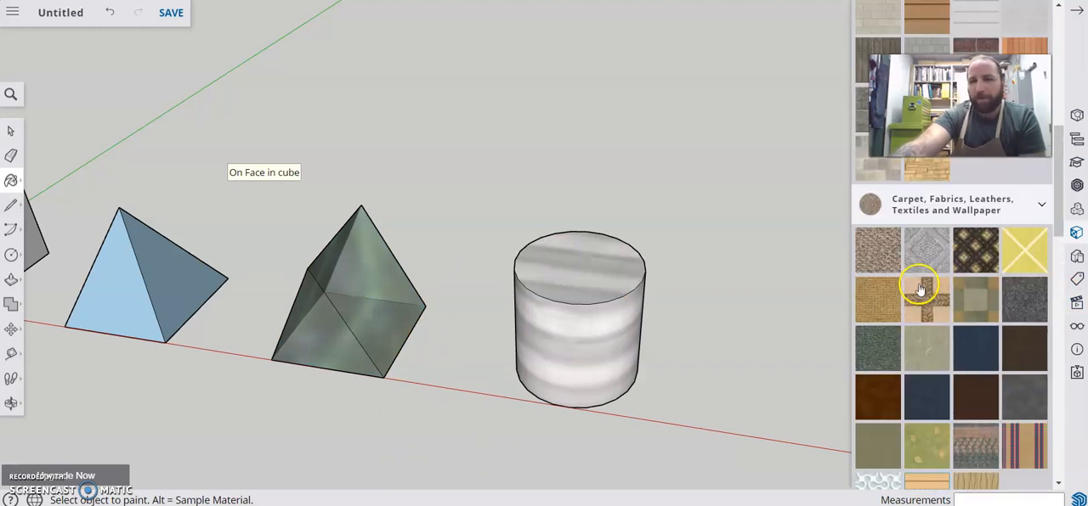
{"action": "left_click", "coordinate": [875, 323]}
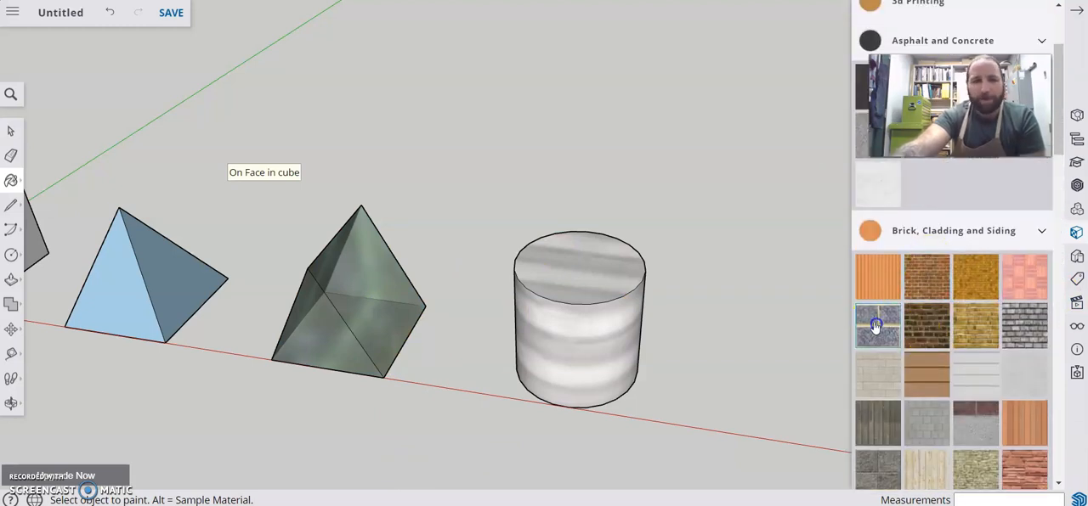
{"action": "left_click", "coordinate": [141, 263]}
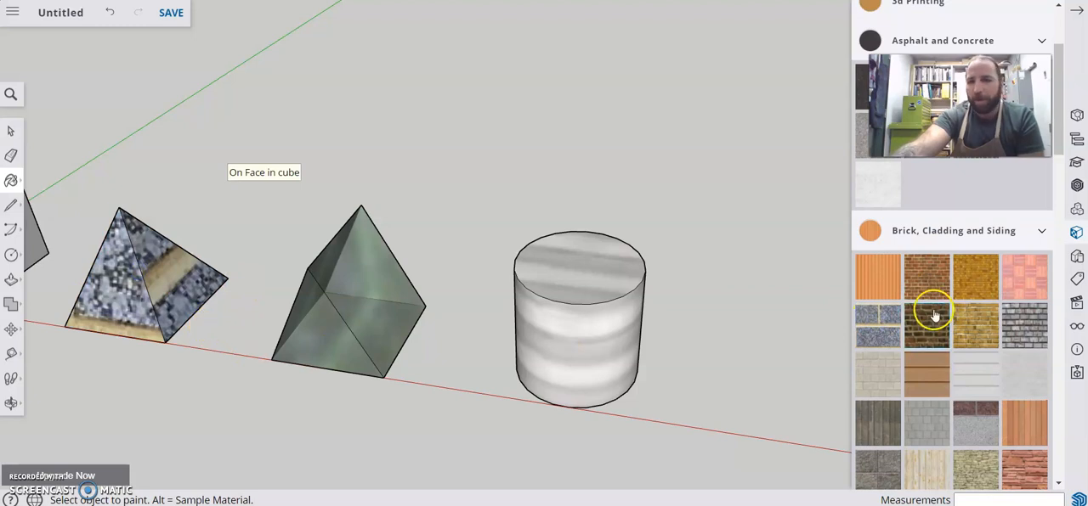
Paint the cube with a dark brown-and-gold patterned material, and close the materials browser
{"action": "scroll", "coordinate": [947, 303], "scroll_direction": "up", "scroll_amount": 3}
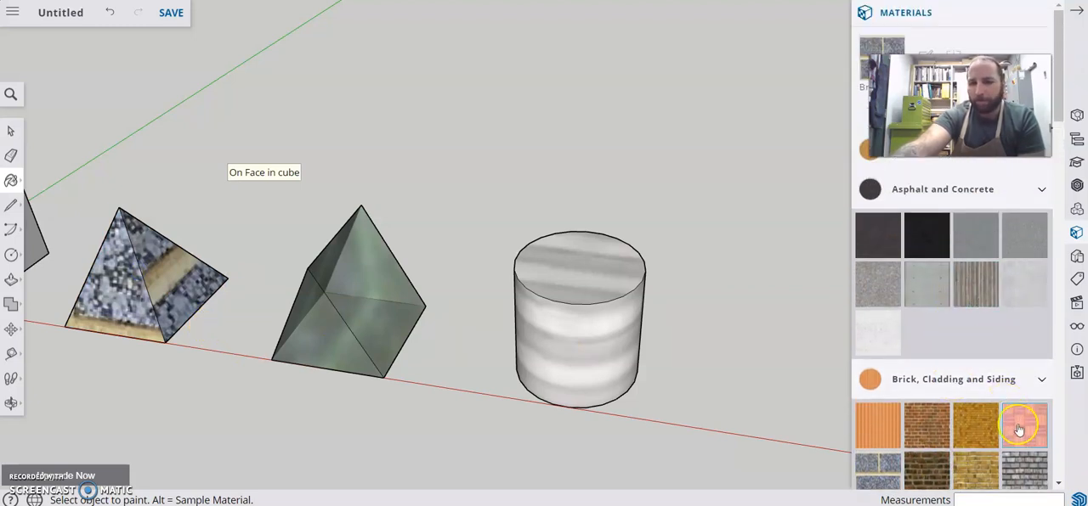
{"action": "scroll", "coordinate": [1013, 418], "scroll_direction": "down", "scroll_amount": 5}
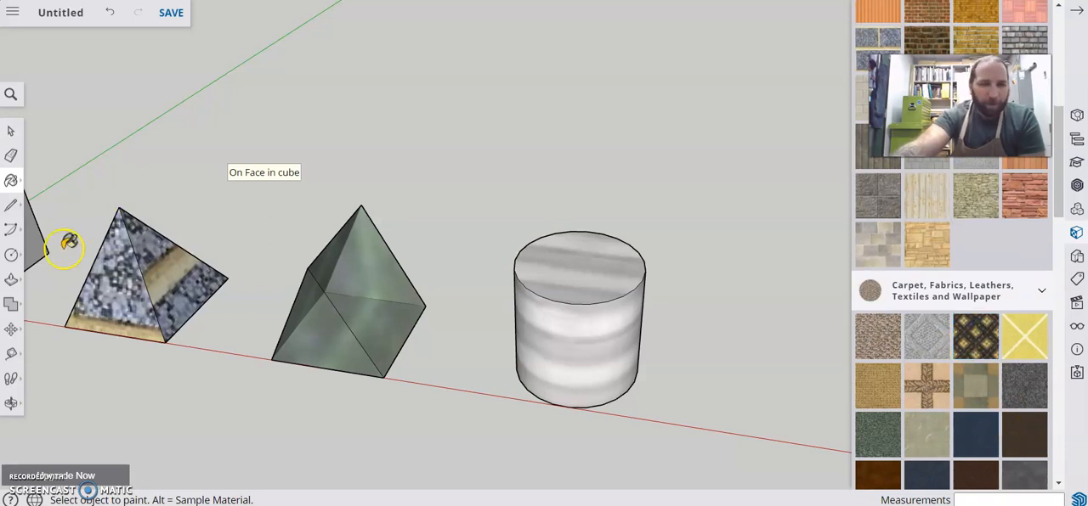
{"action": "left_click", "coordinate": [39, 238]}
{"action": "scroll", "coordinate": [51, 238], "scroll_direction": "down", "scroll_amount": 3}
{"action": "scroll", "coordinate": [75, 250], "scroll_direction": "down", "scroll_amount": 2}
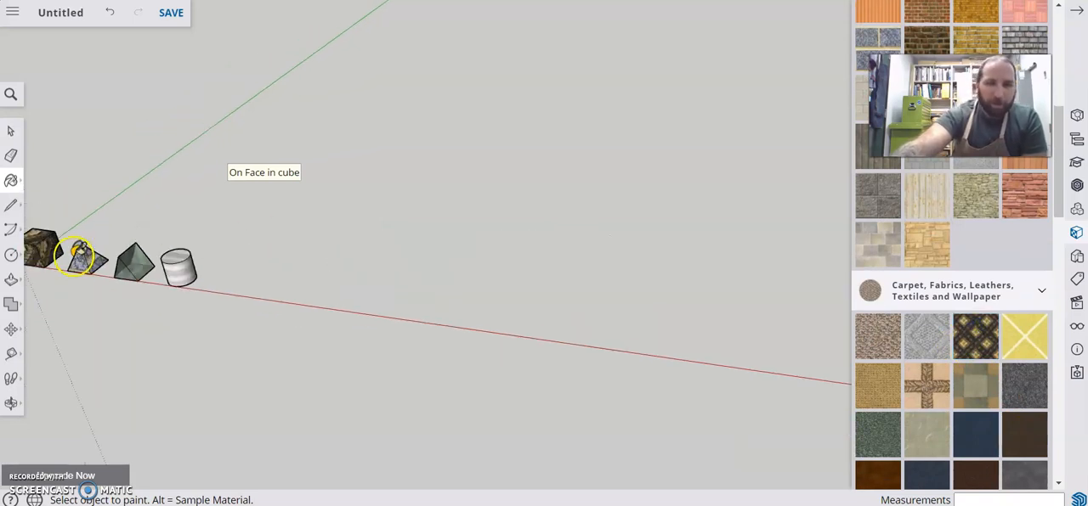
{"action": "middle_click_drag", "start_coordinate": [54, 339], "coordinate": [415, 359]}
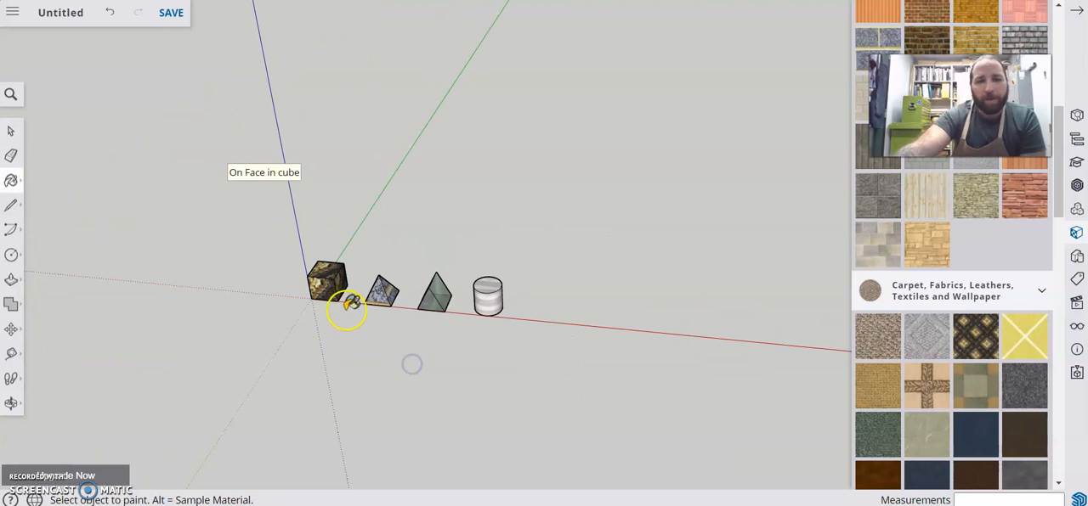
{"action": "scroll", "coordinate": [348, 301], "scroll_direction": "up", "scroll_amount": 3}
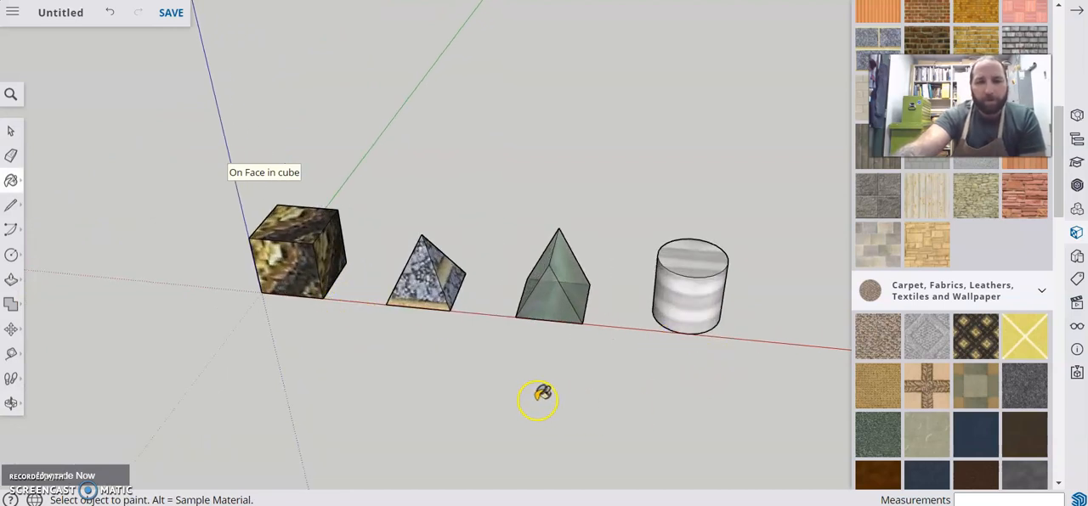
{"action": "middle_click_drag", "start_coordinate": [655, 376], "coordinate": [508, 315]}
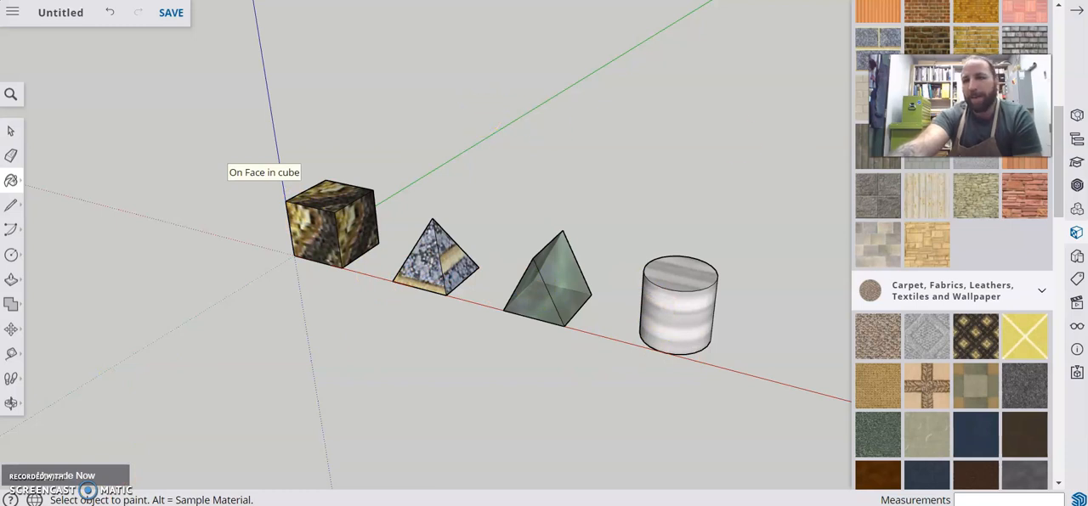
{"action": "left_click", "coordinate": [1077, 12]}
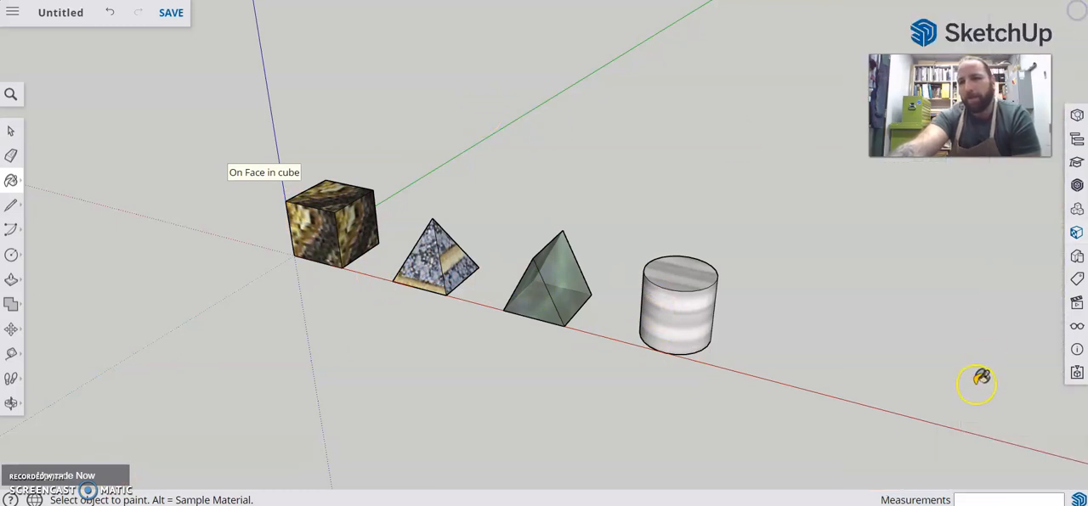